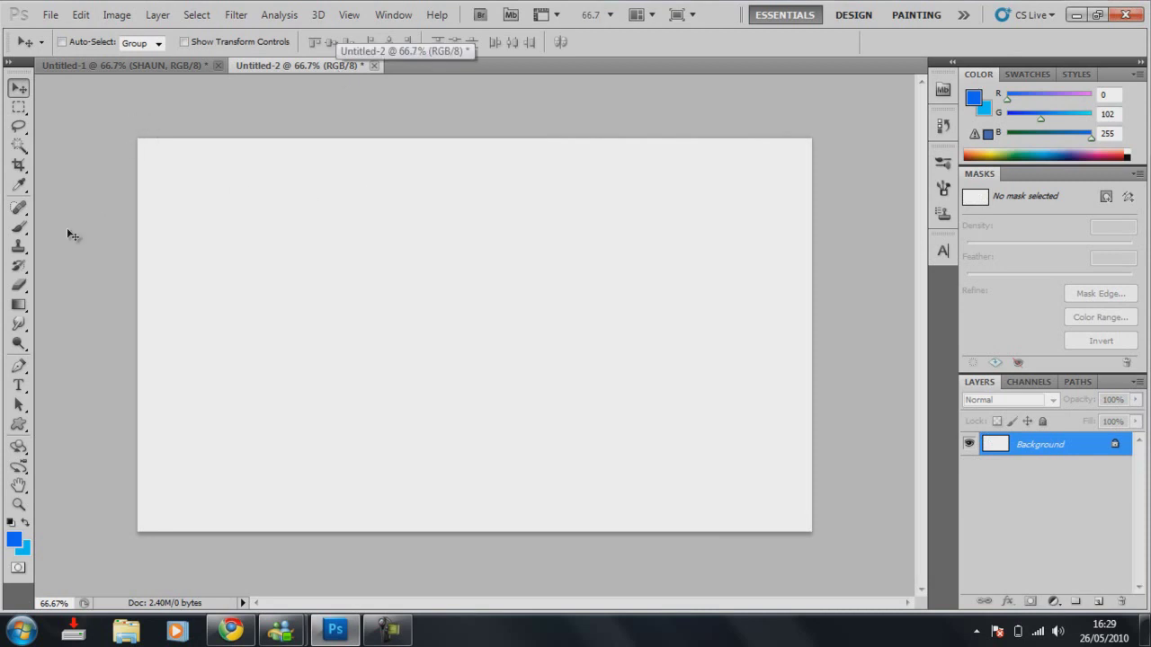
Step: Open the foreground Color Picker on the new blank Untitled-2 canvas
left_click(13, 541)
Step: Set the foreground to black and type SHAUN in 318 pt Impact on the canvas
left_click_drag(810, 359, 899, 467)
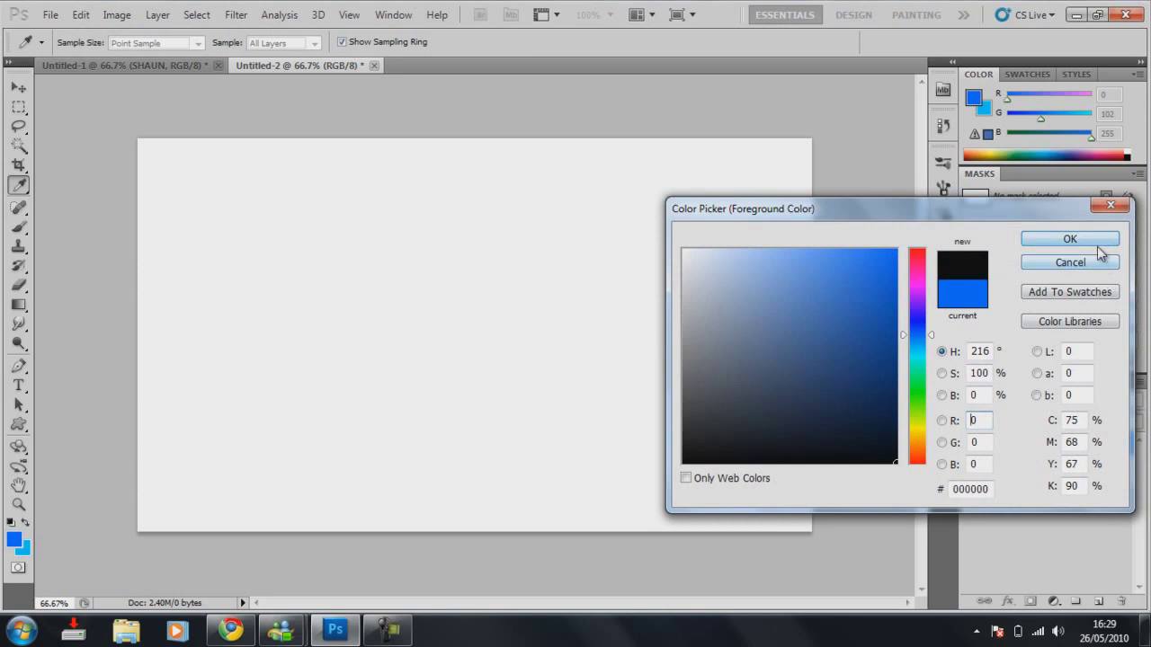
left_click(1097, 248)
key("v")
left_click(18, 387)
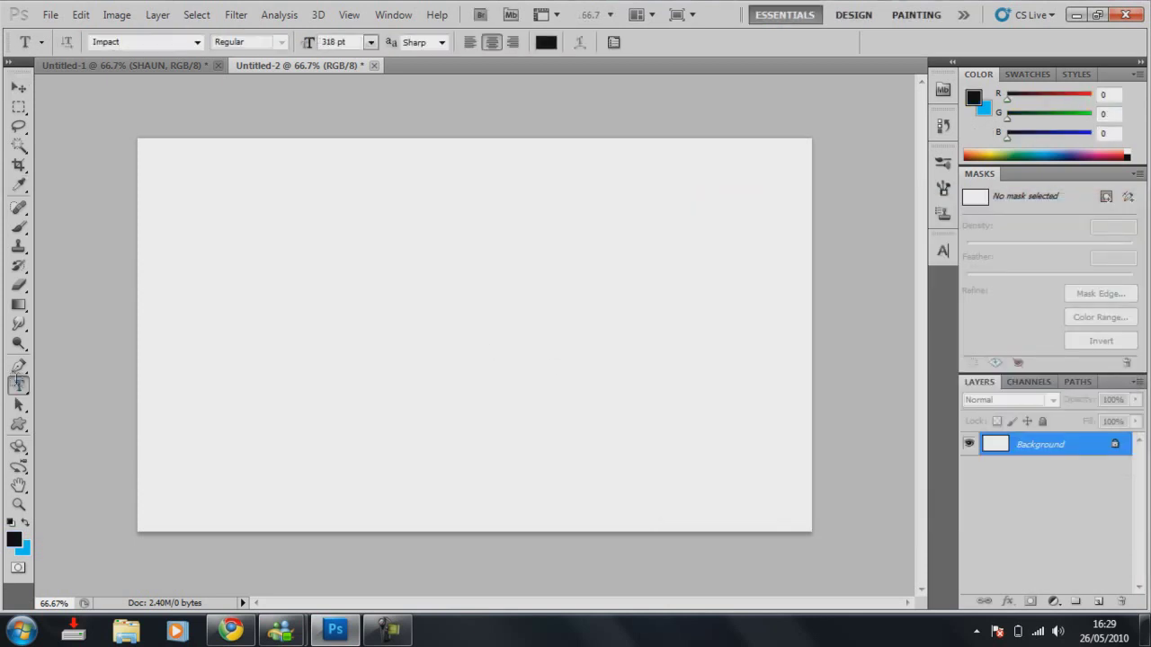
left_click(455, 317)
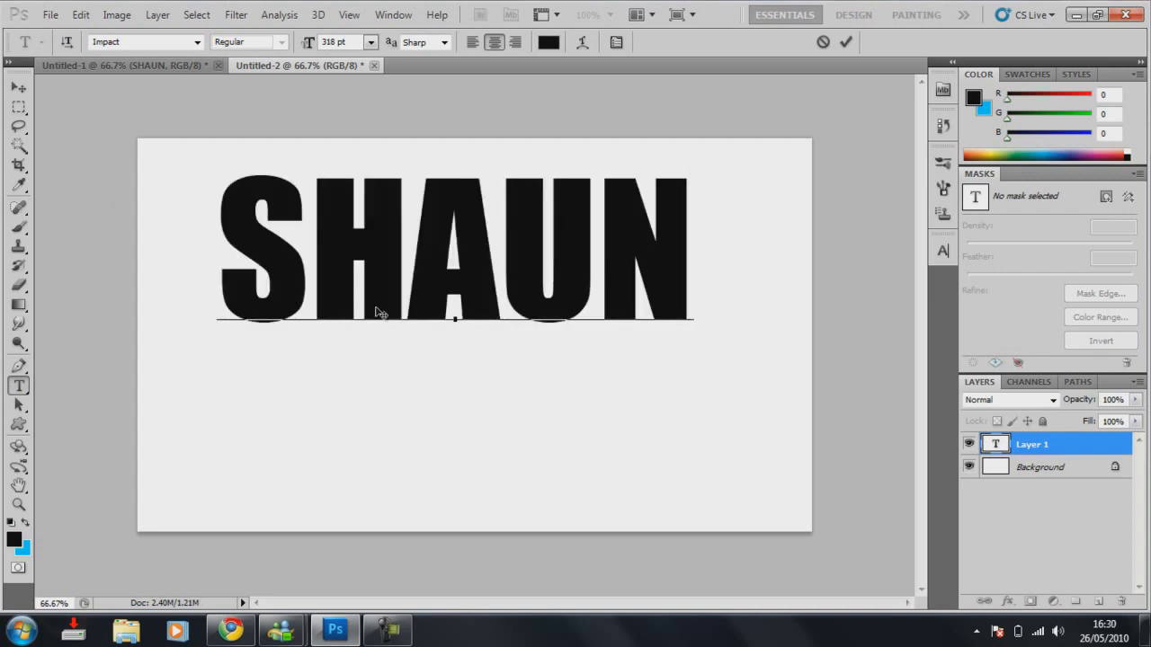
left_click(18, 87)
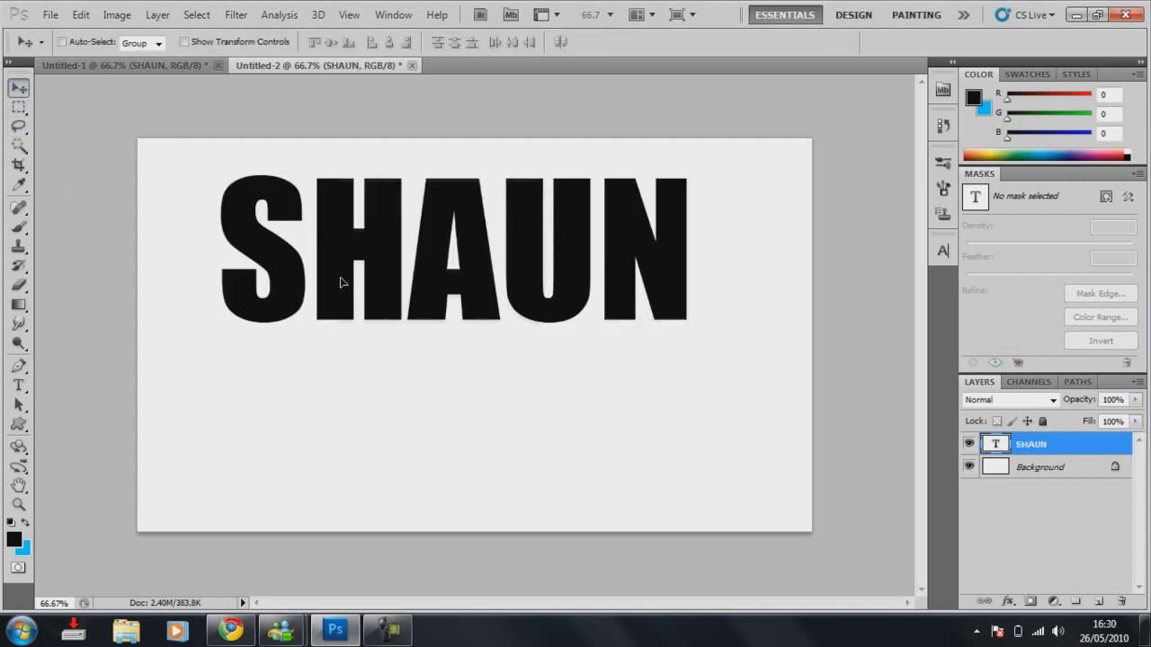
Step: Move SHAUN lower toward the canvas centre and rasterize the type layer
left_click_drag(343, 275, 348, 340)
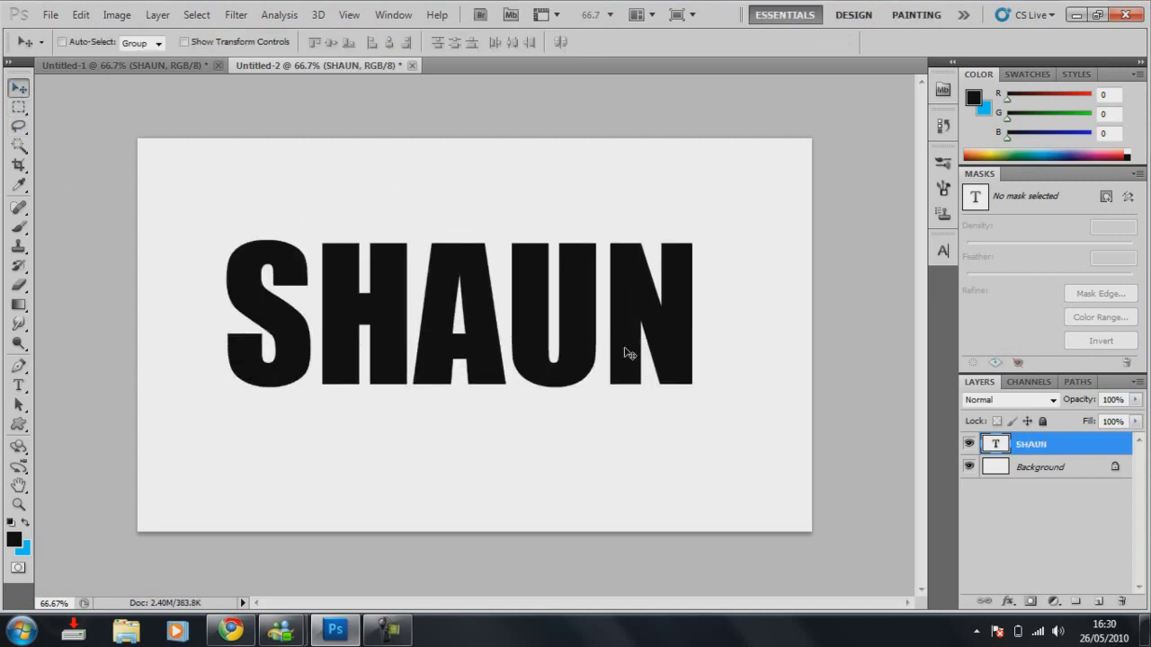
right_click(1039, 455)
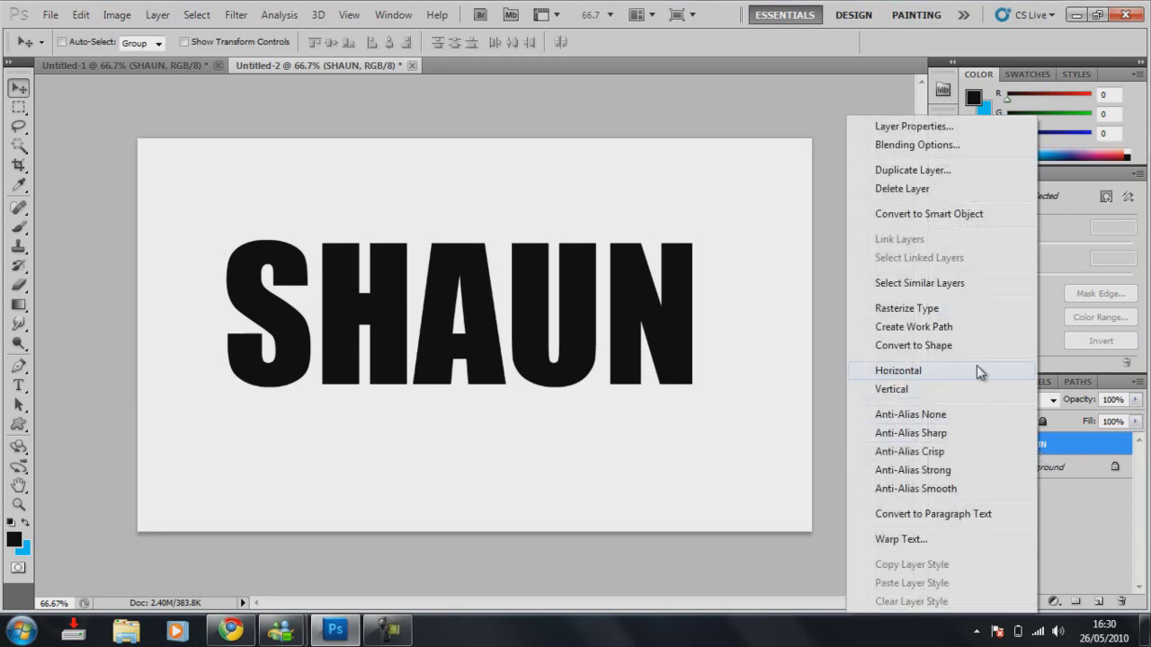
left_click(966, 309)
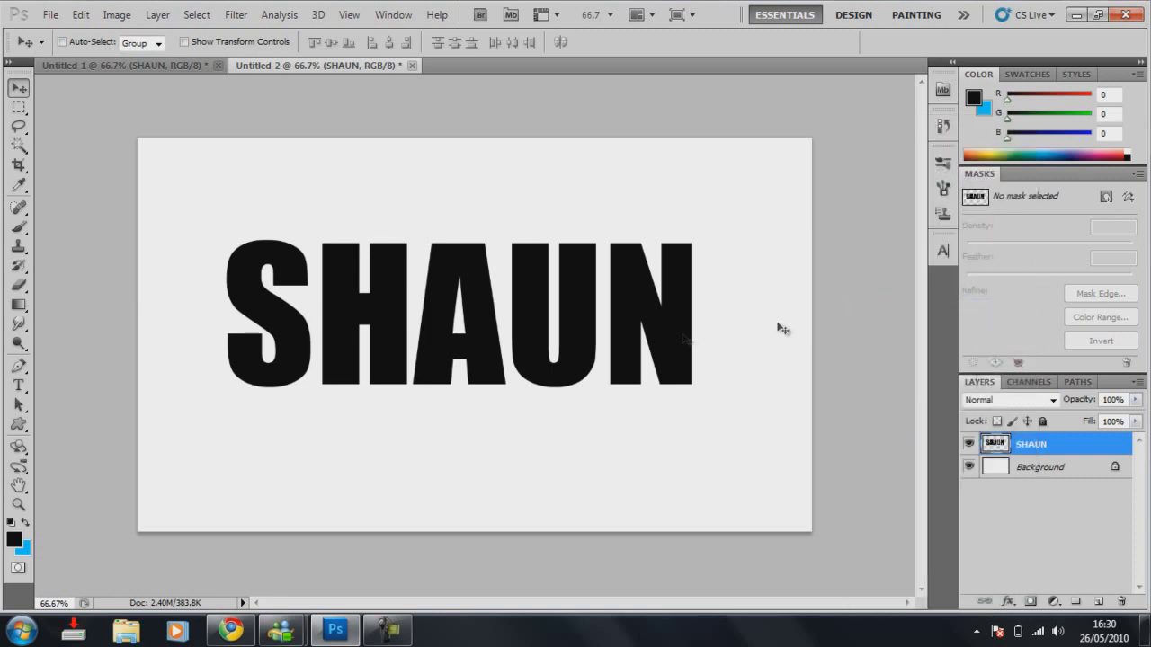
left_click_drag(656, 326, 662, 359)
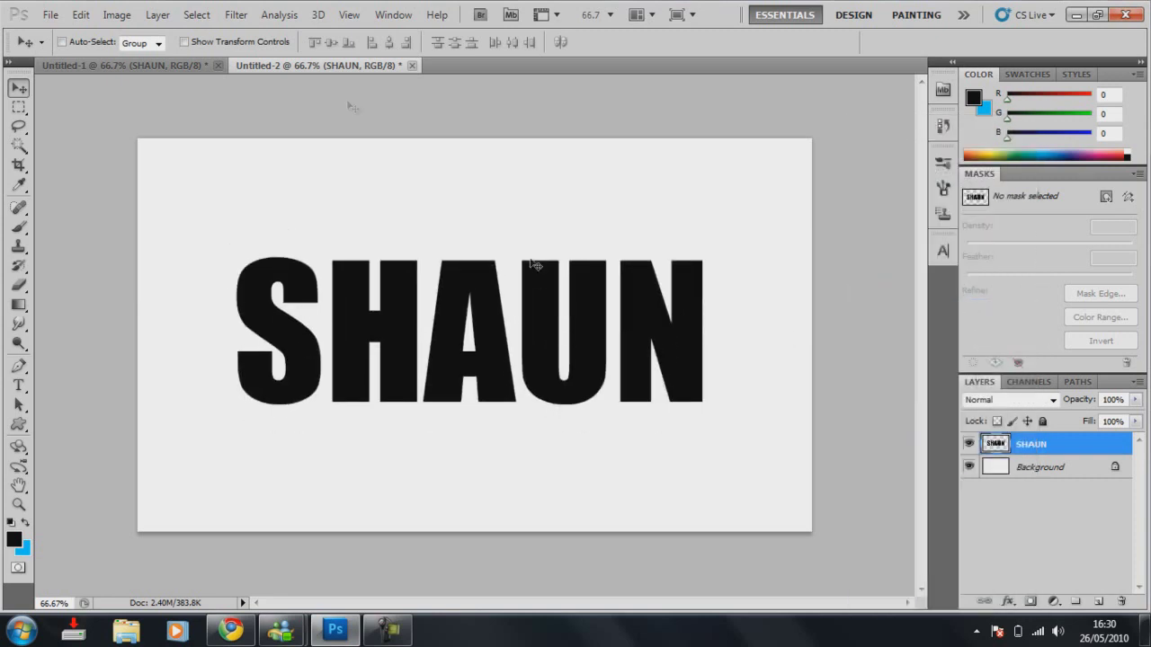
Step: Apply a Perspective transform, stretching the S end taller than the N
left_click(80, 14)
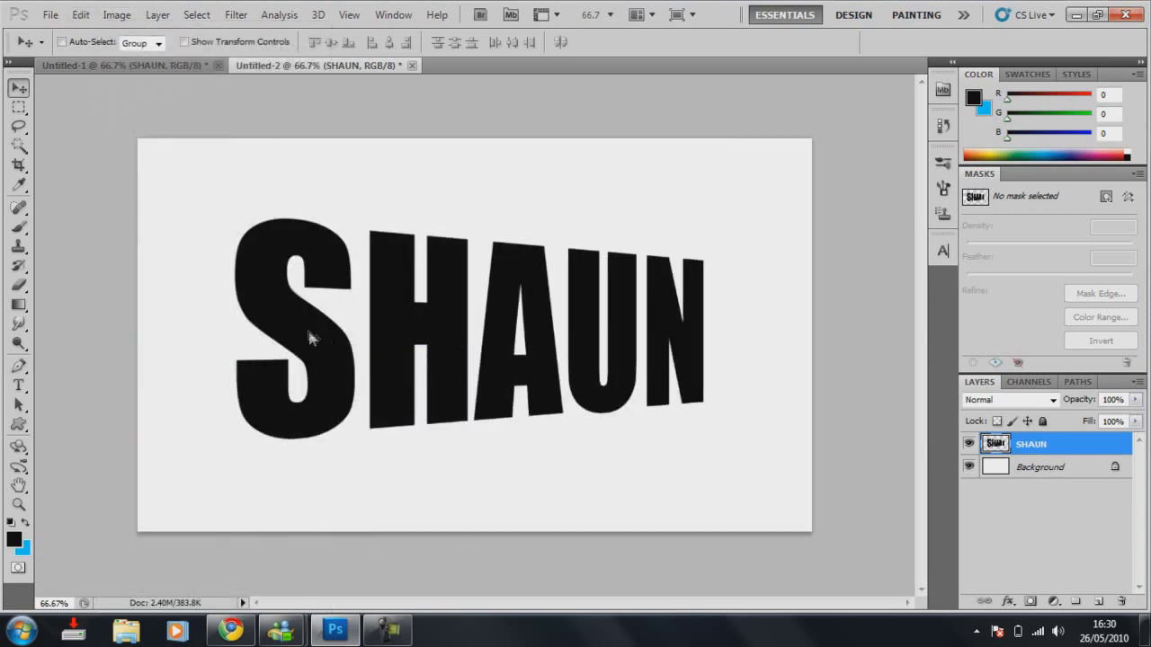
left_click(82, 17)
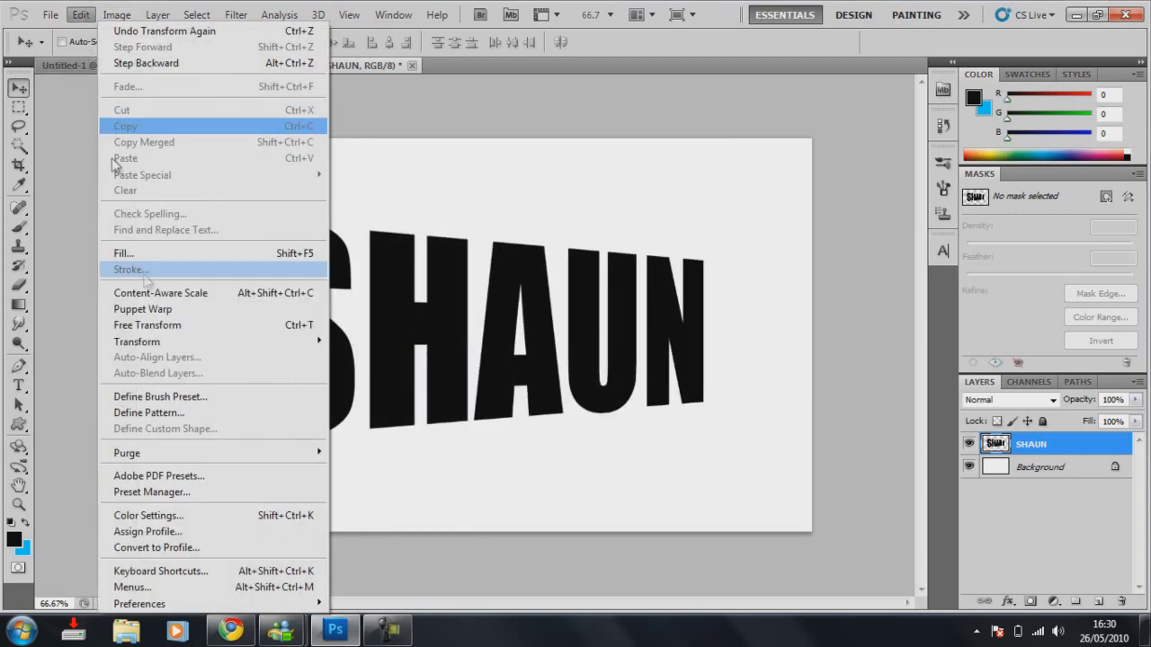
mouse_move(144, 341)
left_click(396, 426)
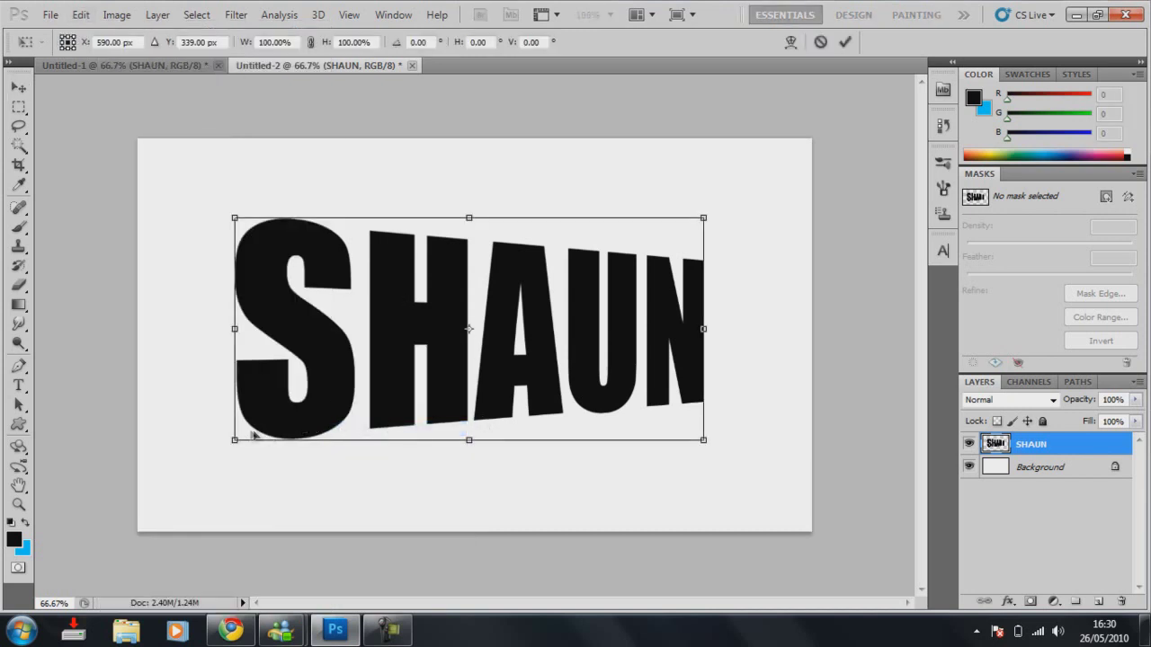
mouse_move(235, 445)
left_mouse_down()
mouse_move(266, 415)
mouse_move(235, 509)
mouse_move(237, 442)
mouse_move(240, 461)
left_mouse_up()
Step: Commit the perspective and duplicate SHAUN with leftward offsets up to SHAUN copy 15
key("Return")
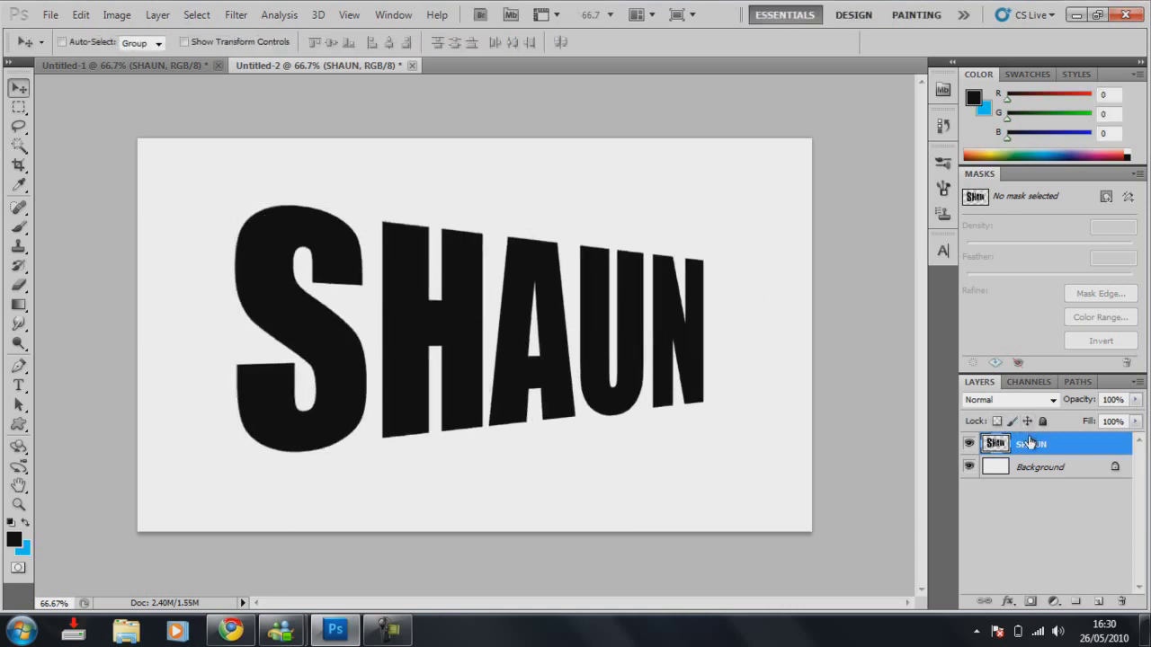
key("alt+BackSpace")
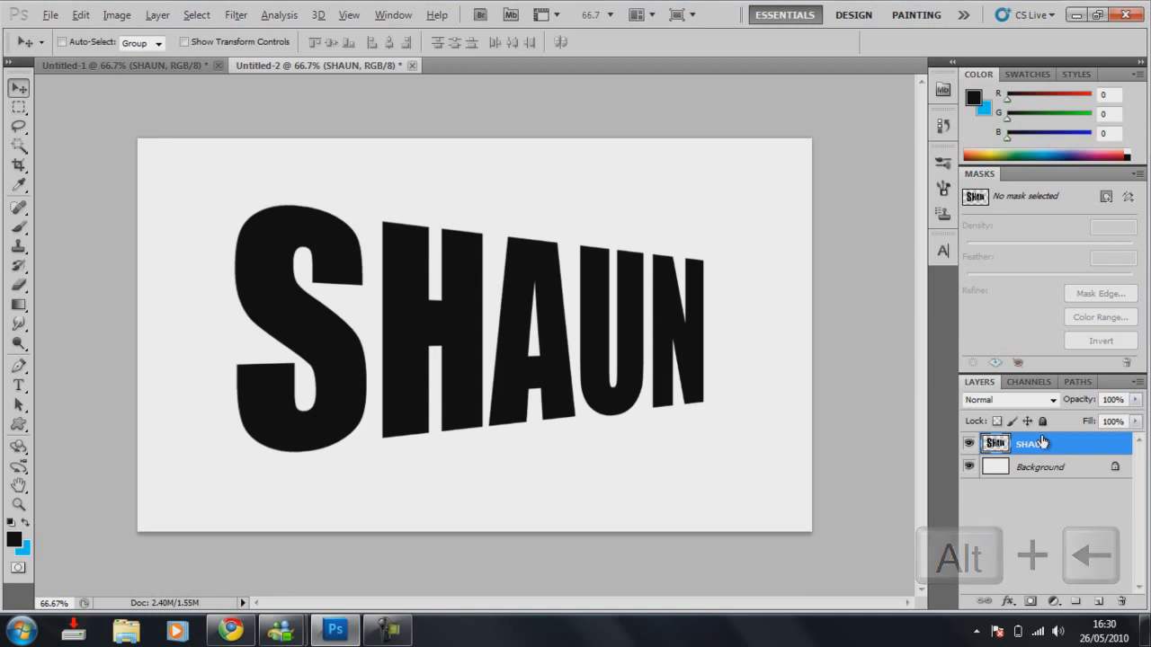
key("ctrl+j")
key("ctrl+j")
key("ctrl+j")
key("ctrl+j")
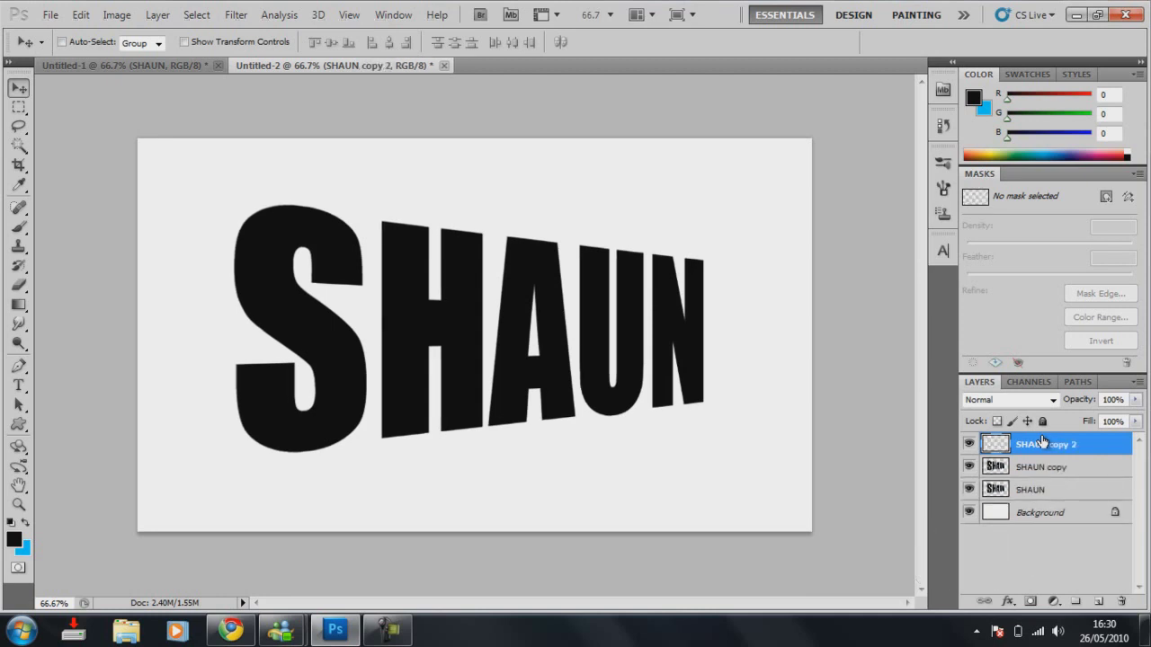
key("alt+Left")
key("alt+Left")
key("alt+Left")
key("alt+Left")
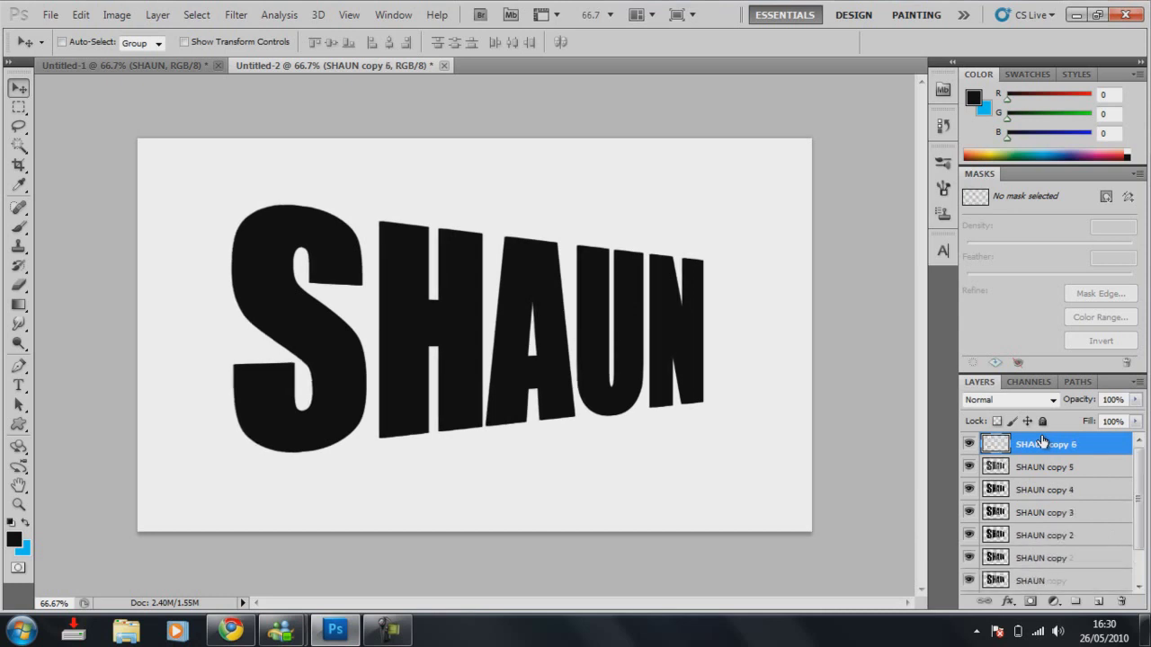
key("alt+Left")
key("alt+Left")
key("alt+Left")
key("alt+Left")
key("alt+Left")
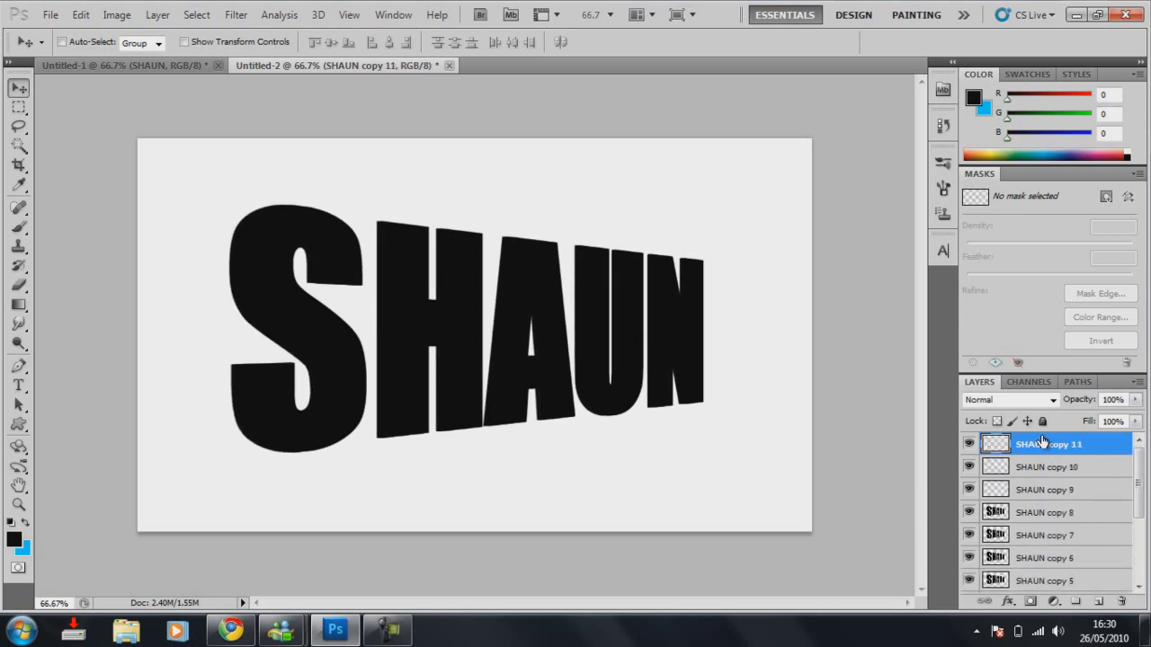
key("alt+Left")
key("alt+Left")
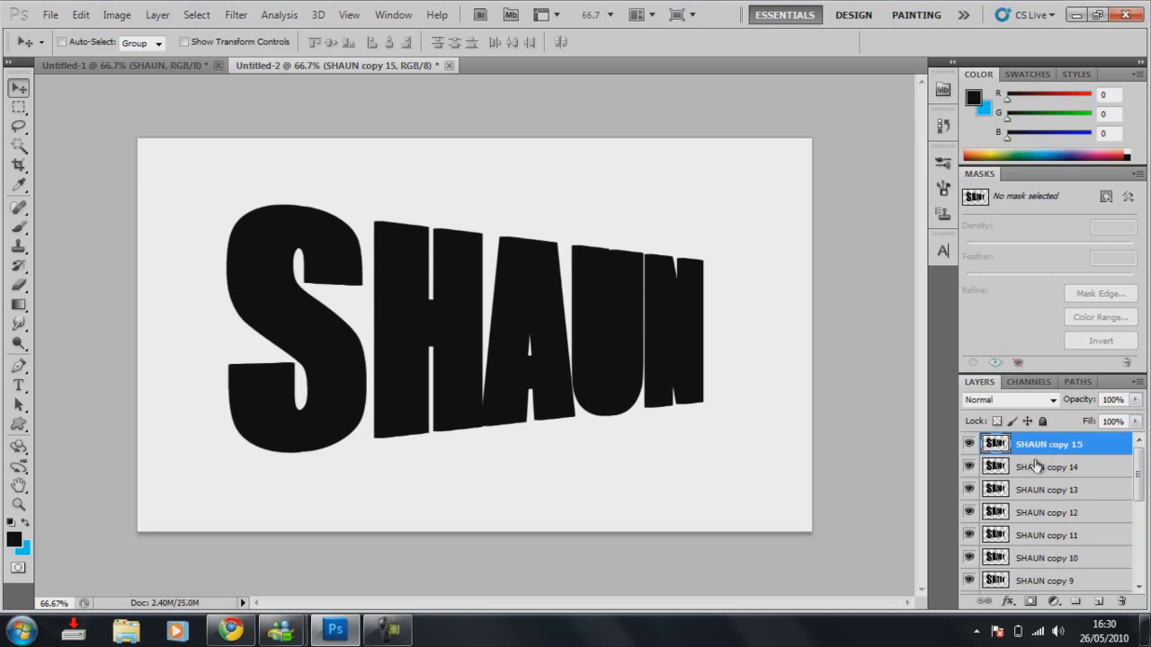
Step: Select the extrusion layers from SHAUN copy 14 down through copy 9
left_click(1054, 466)
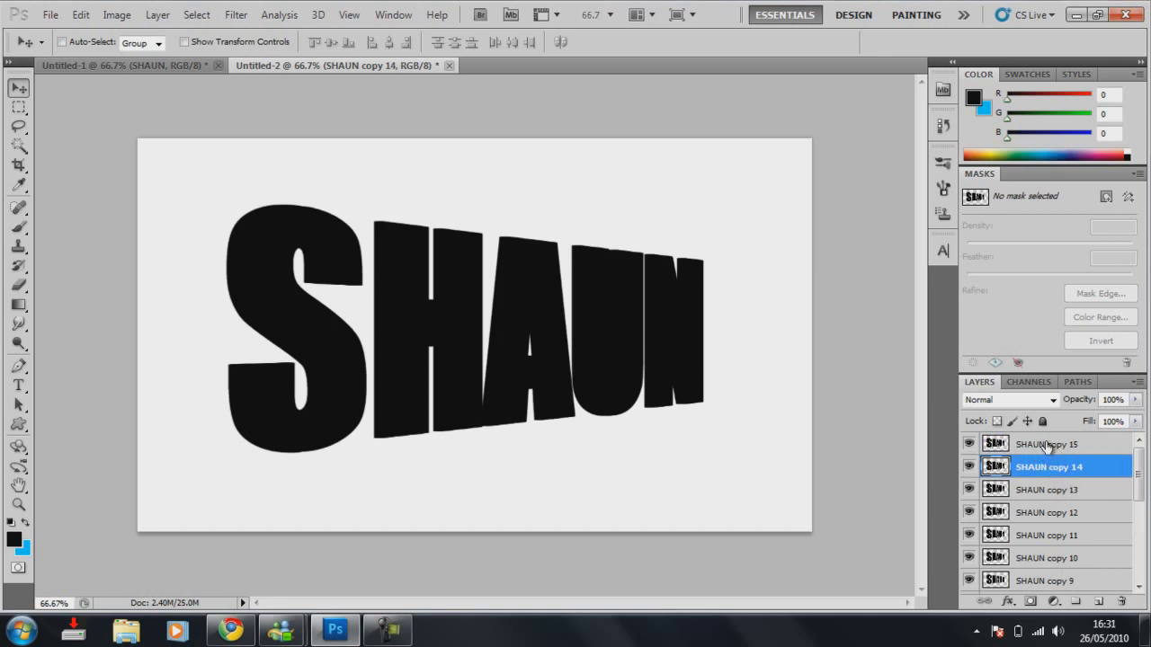
left_click(1075, 490, "shift")
left_click(1072, 513, "shift")
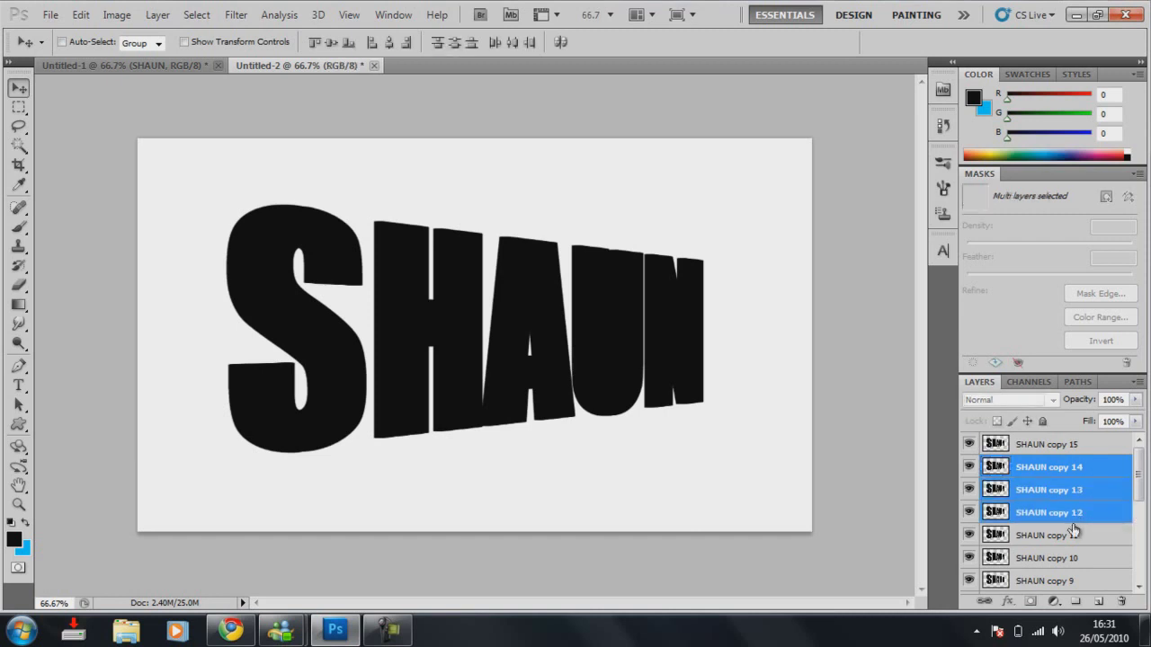
left_click(1069, 535, "shift")
left_click(1066, 557, "shift")
left_click(1062, 580, "shift")
left_click_drag(1138, 481, 1139, 521)
Step: Extend the selection from SHAUN copy 8 down to the original SHAUN layer
left_click(1107, 564, "shift")
left_click(1106, 586, "shift")
left_click(1117, 514, "shift")
left_click(1113, 535, "shift")
left_click(1104, 556, "shift")
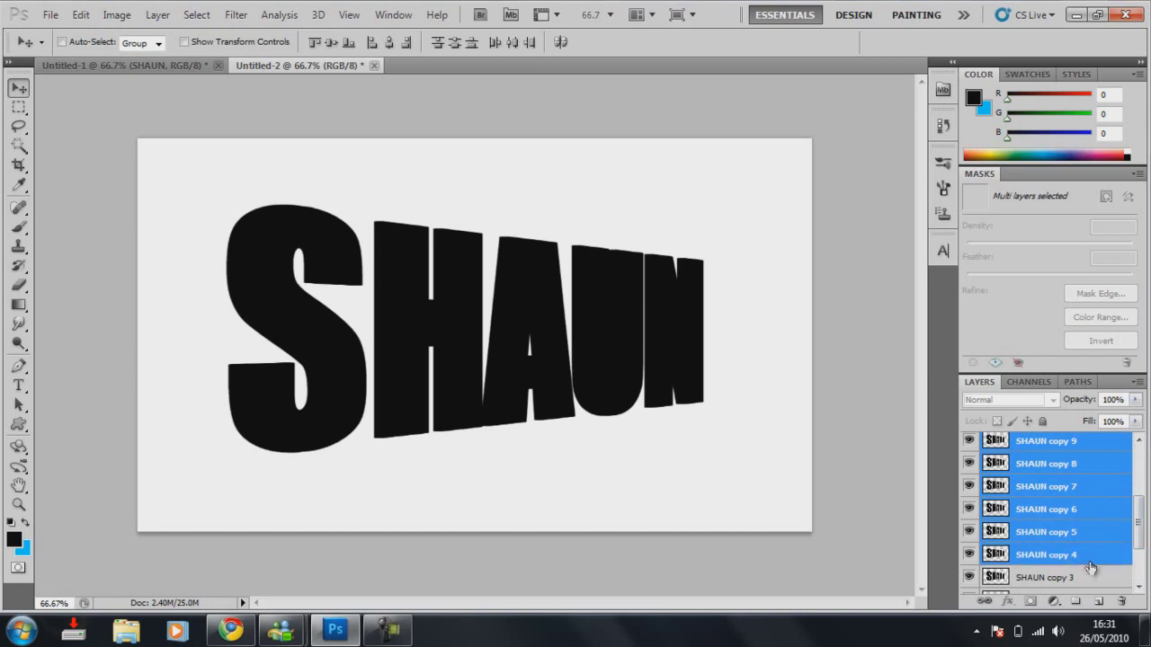
left_click(1090, 577, "shift")
left_click_drag(1138, 544, 1140, 565)
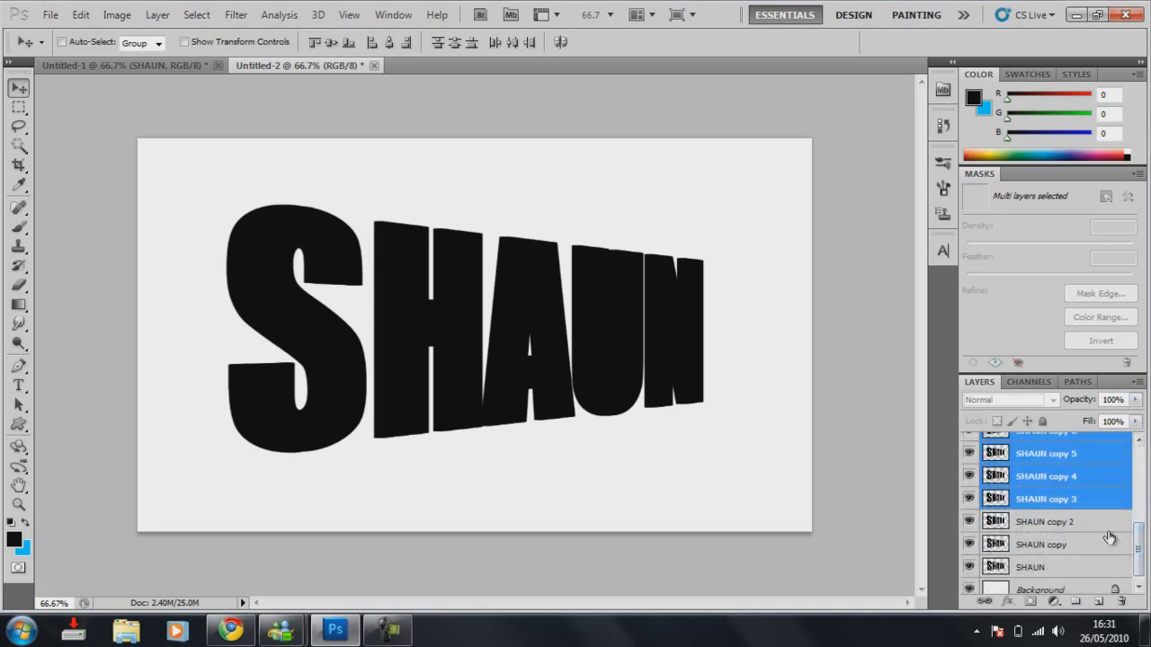
left_click(1106, 526, "shift")
left_click(1090, 548, "shift")
left_click(1090, 565, "shift")
left_click_drag(1139, 562, 1138, 566)
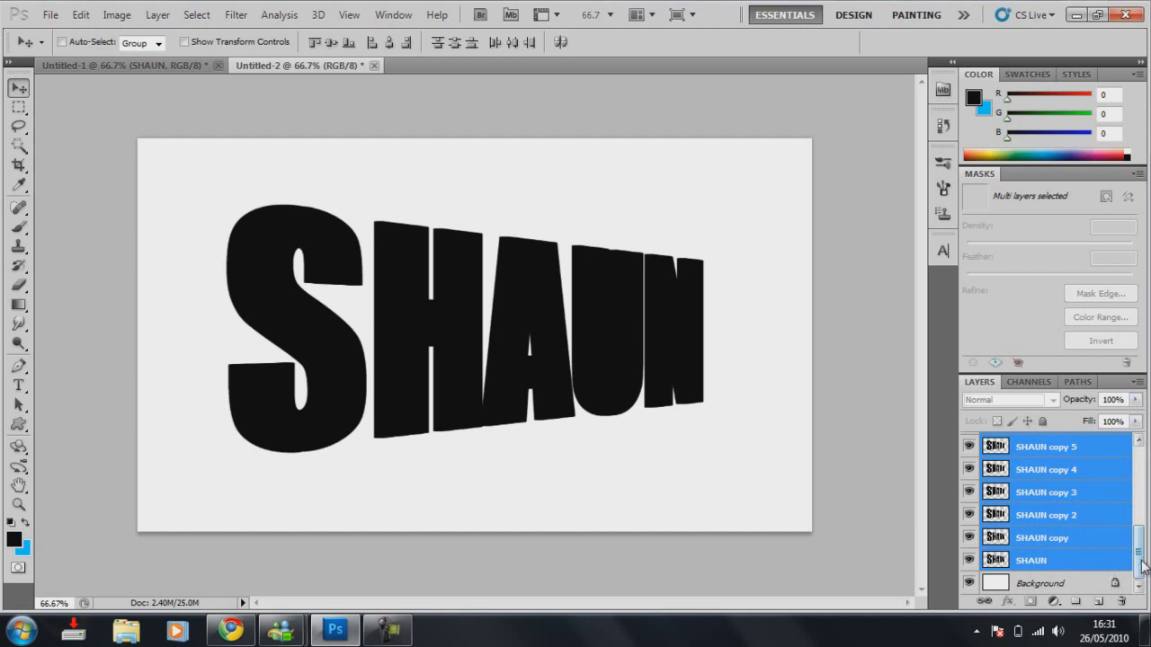
left_click_drag(1139, 561, 1132, 450)
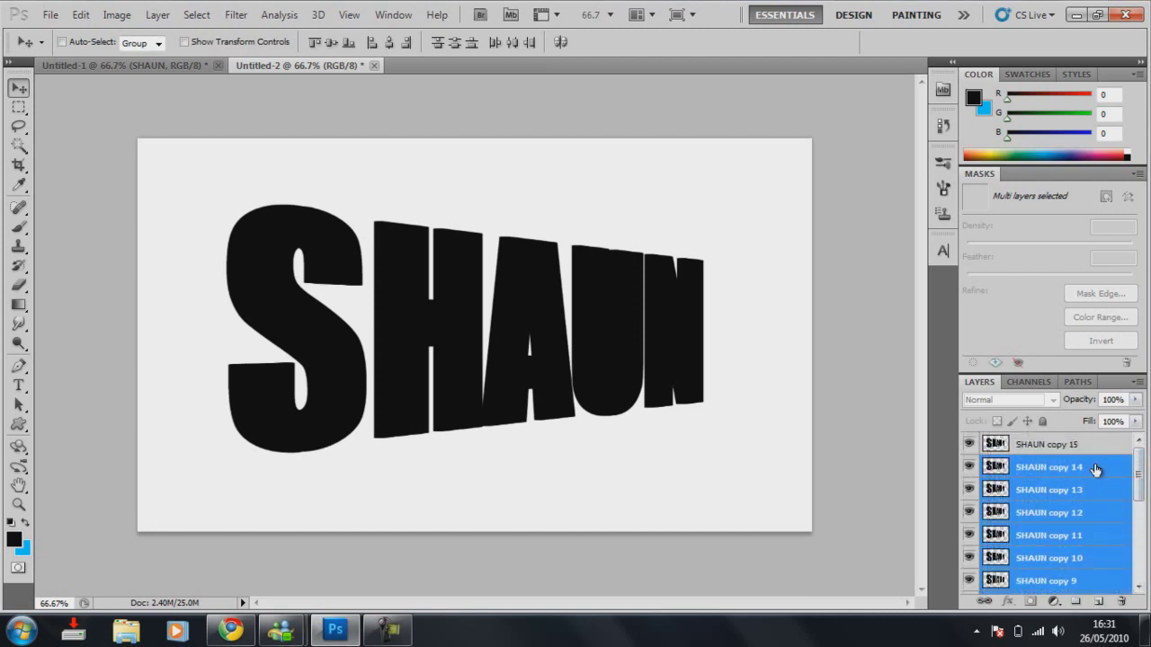
Step: Merge the selected copies into a single SHAUN copy 14 extrusion layer
right_click(1095, 467)
left_click(1056, 414)
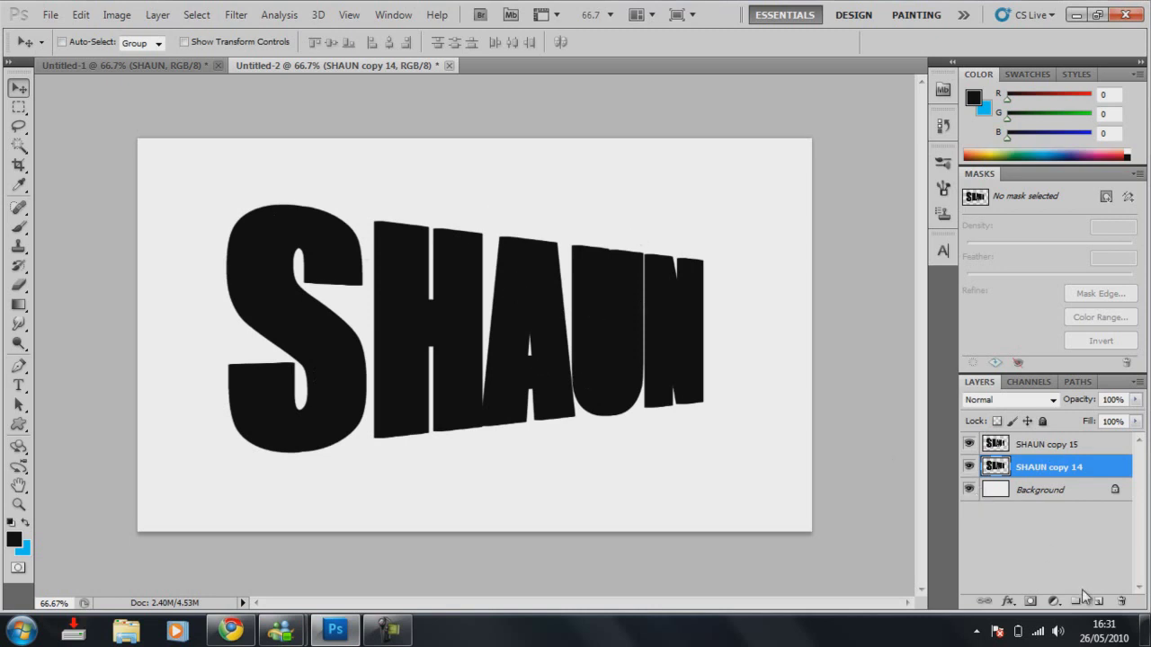
double_click(1088, 478)
Step: Give SHAUN copy 14 a black-to-blue Foreground to Background gradient overlay and enable Stroke
left_click(677, 469)
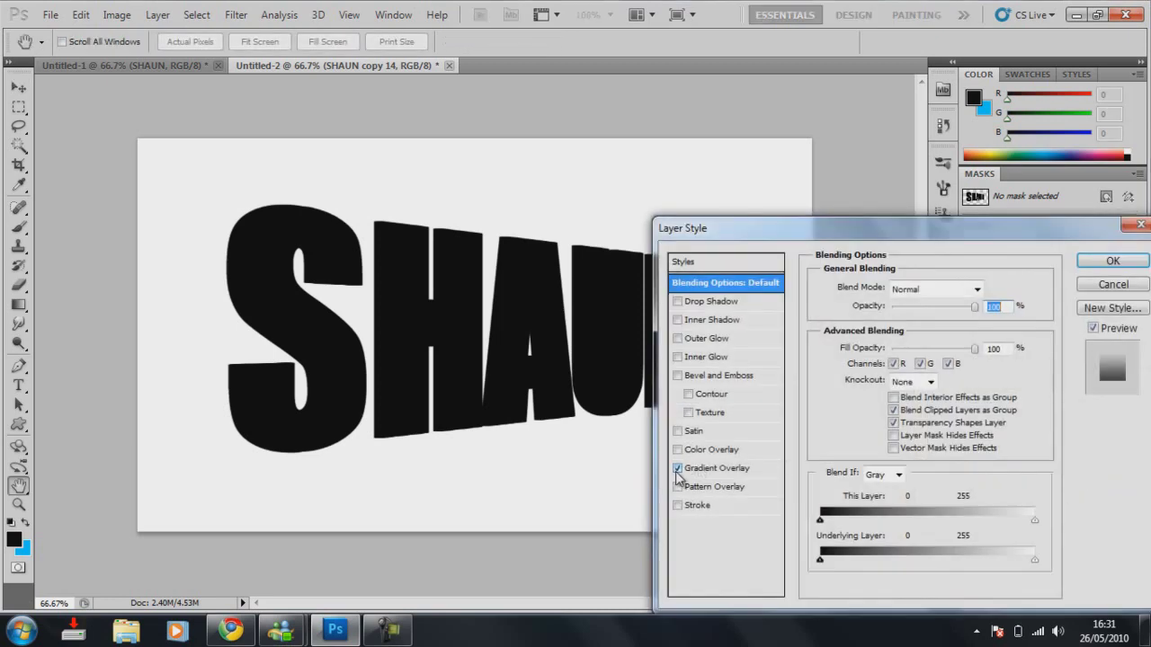
left_click(724, 475)
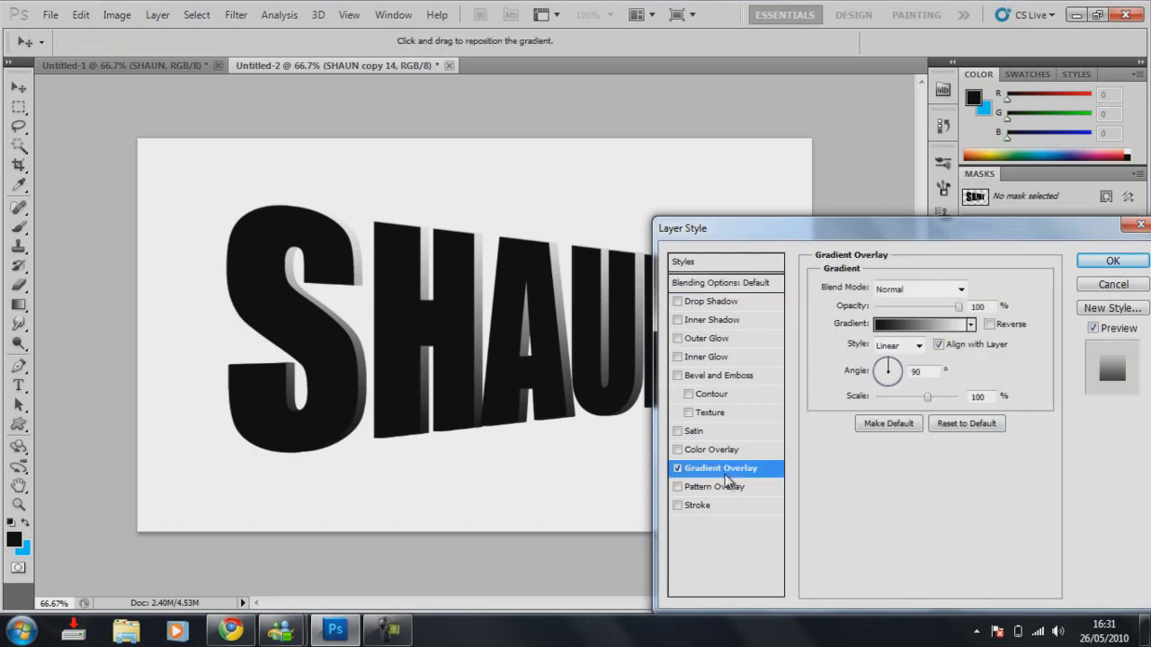
left_click(925, 329)
left_click(732, 206)
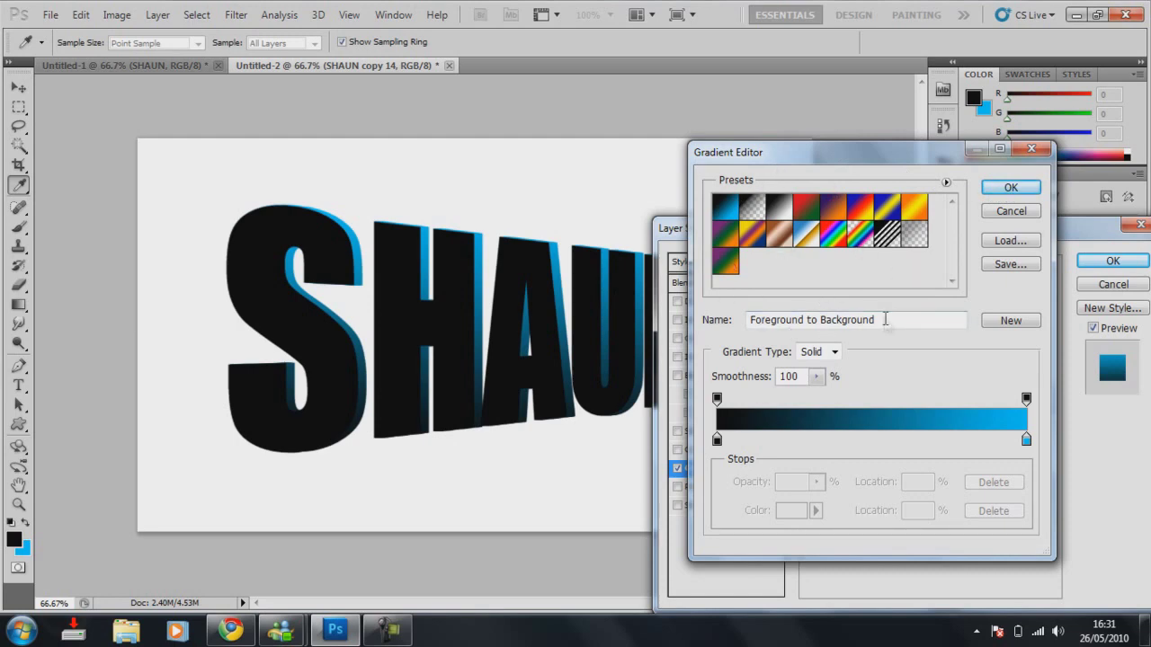
left_click(1012, 189)
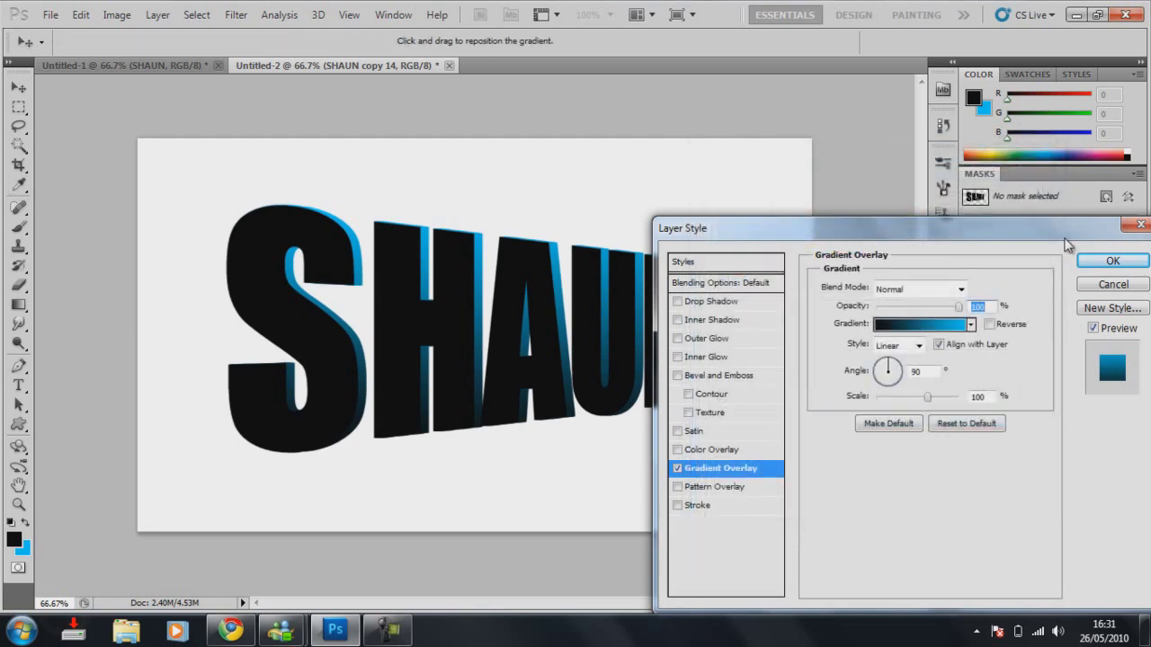
left_click(678, 506)
Step: Apply the stroke and shift the blue extrusion left, then slightly back right
left_click(694, 507)
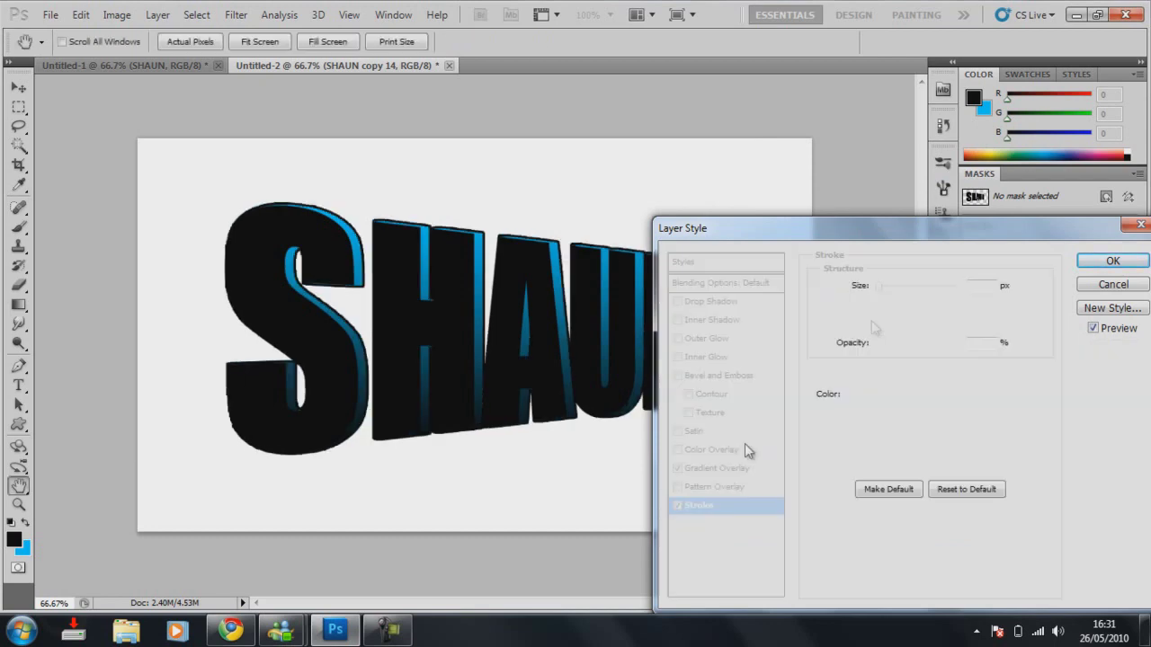
left_click(1107, 262)
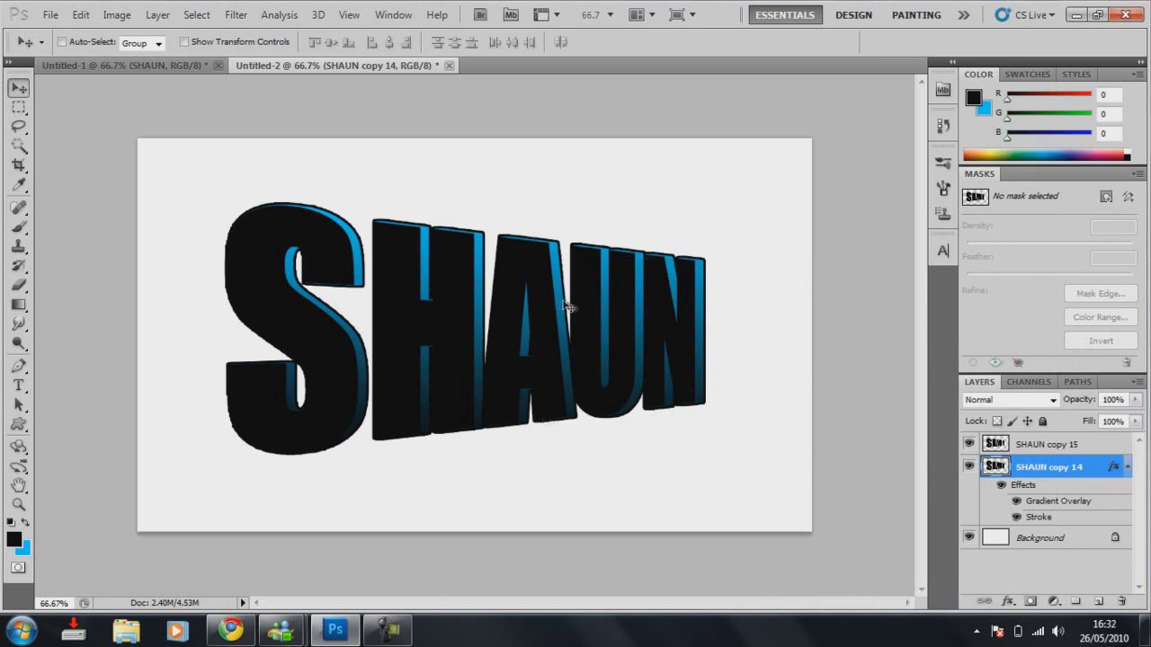
key("shift+Left")
key("shift+Left")
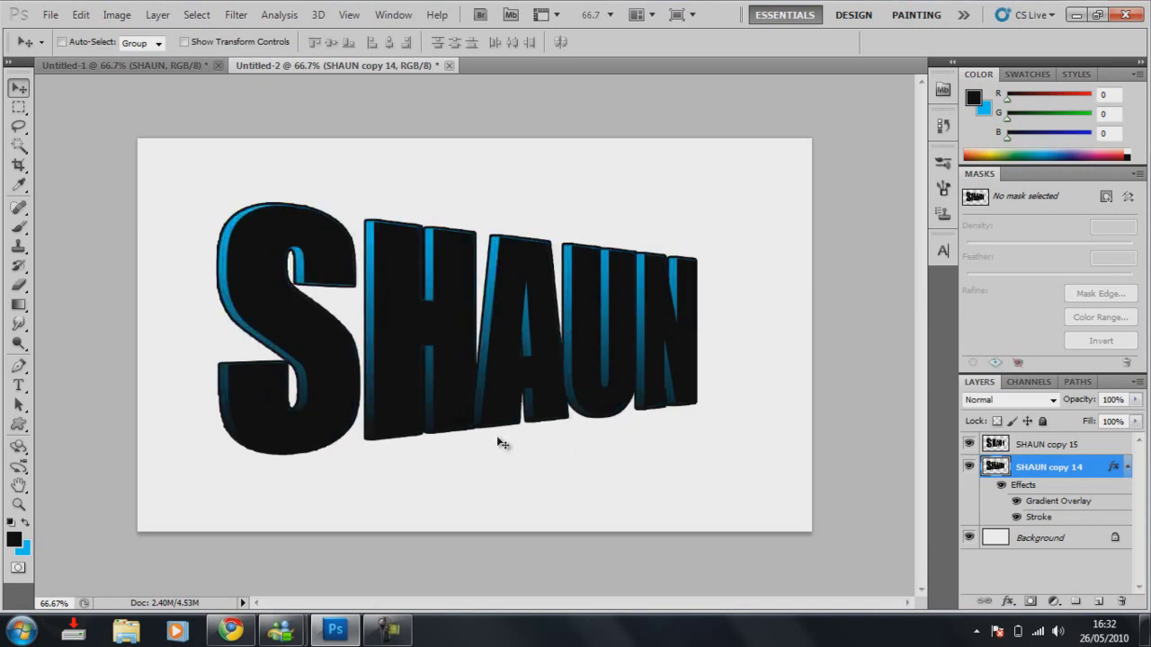
mouse_move(425, 311)
left_mouse_down()
mouse_move(442, 308)
mouse_move(418, 316)
left_mouse_up()
Step: Fine-tune the extrusion's vertical position and compare it with the Untitled-1 example
key("Up")
key("Up")
key("Up")
key("Up")
key("Up")
key("Up")
key("Up")
key("Up")
key("Up")
key("Up")
key("Up")
key("Up")
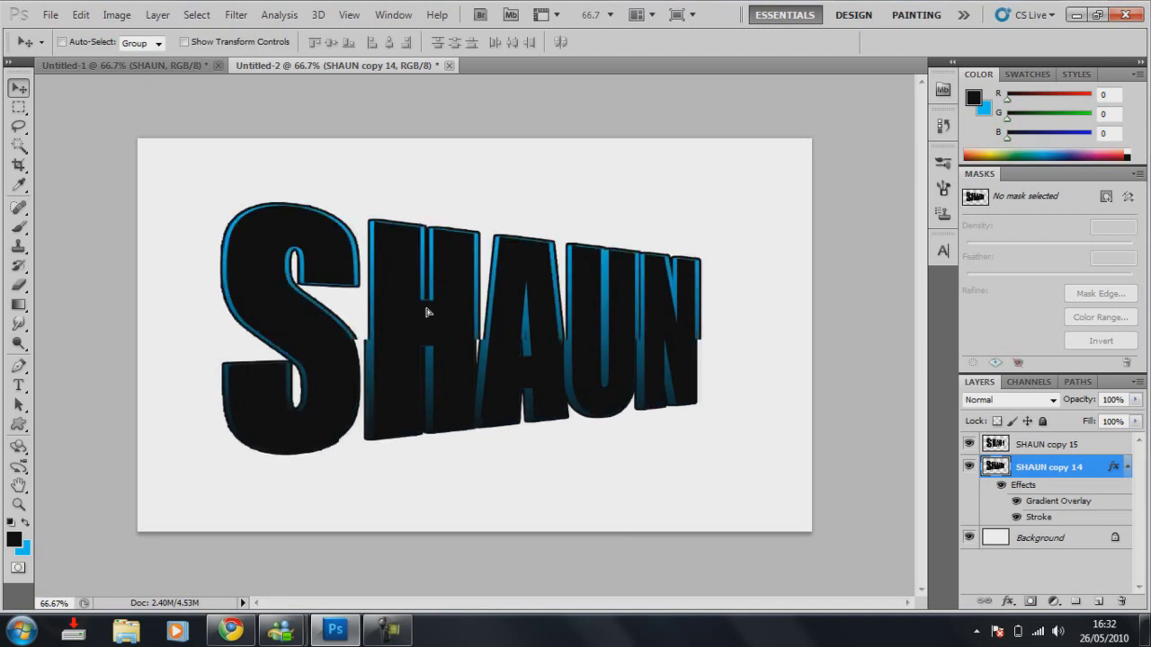
key("Down")
key("Down")
key("Down")
key("Down")
key("Down")
key("Down")
key("Down")
key("Down")
key("Down")
key("Down")
key("Up")
key("Up")
key("Up")
key("Up")
key("Up")
key("Up")
key("Up")
key("Up")
key("Up")
key("Up")
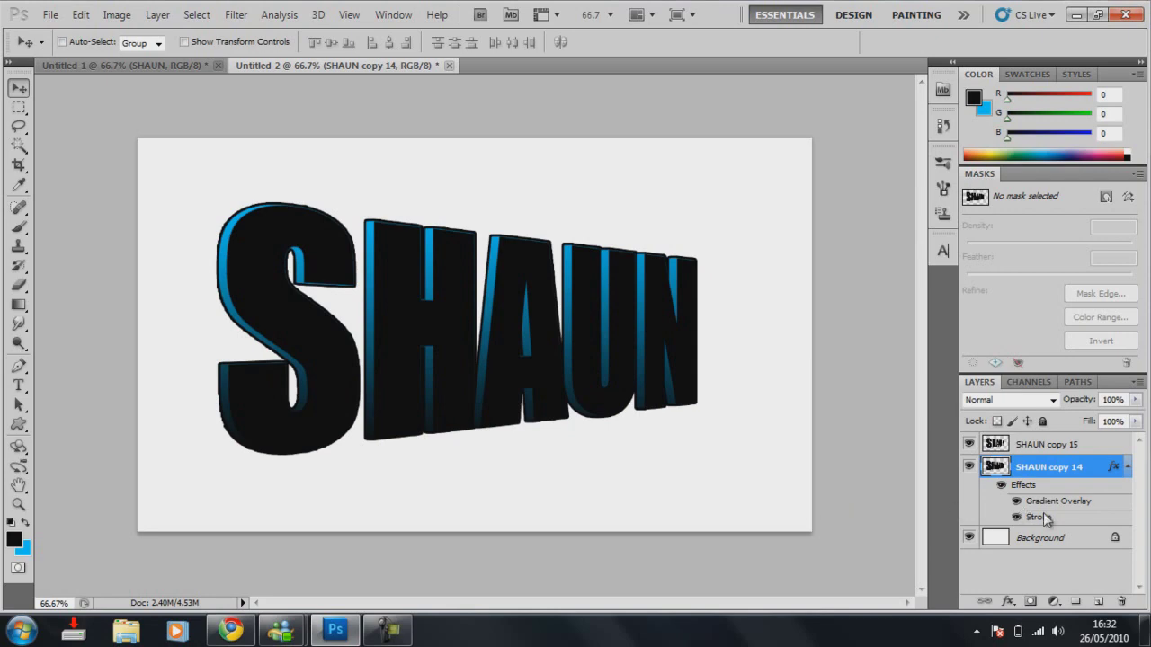
left_click(90, 59)
left_click(259, 61)
Step: Give SHAUN copy 15 a black-white gradient overlay and a 4 px black stroke
left_click(1051, 446)
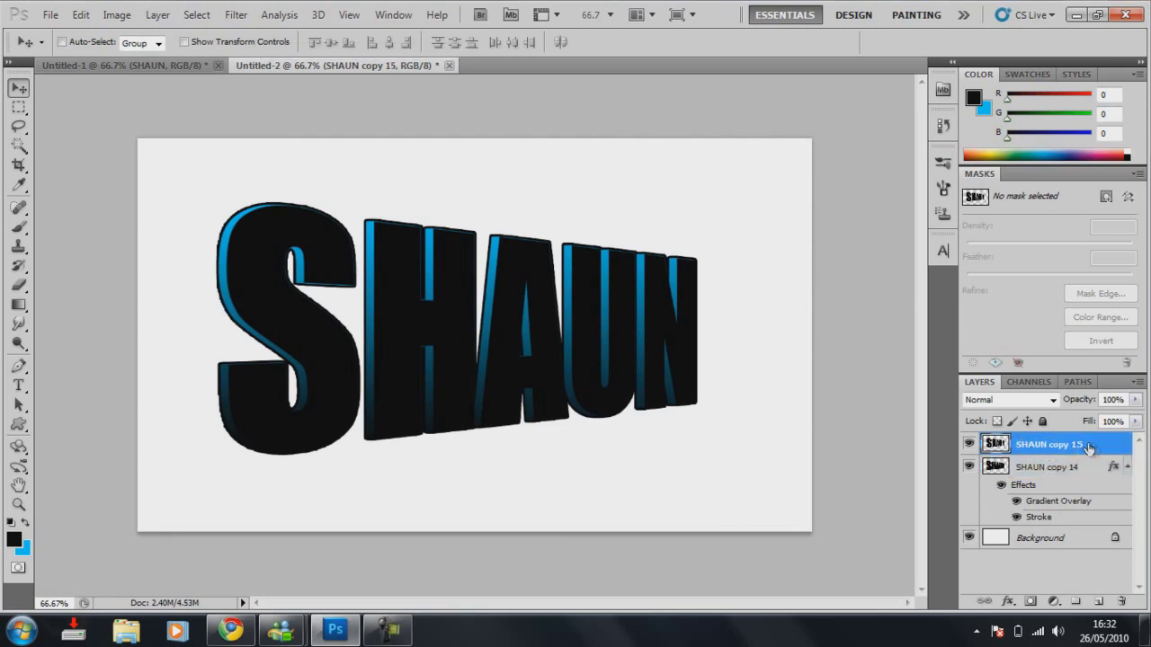
double_click(1093, 447)
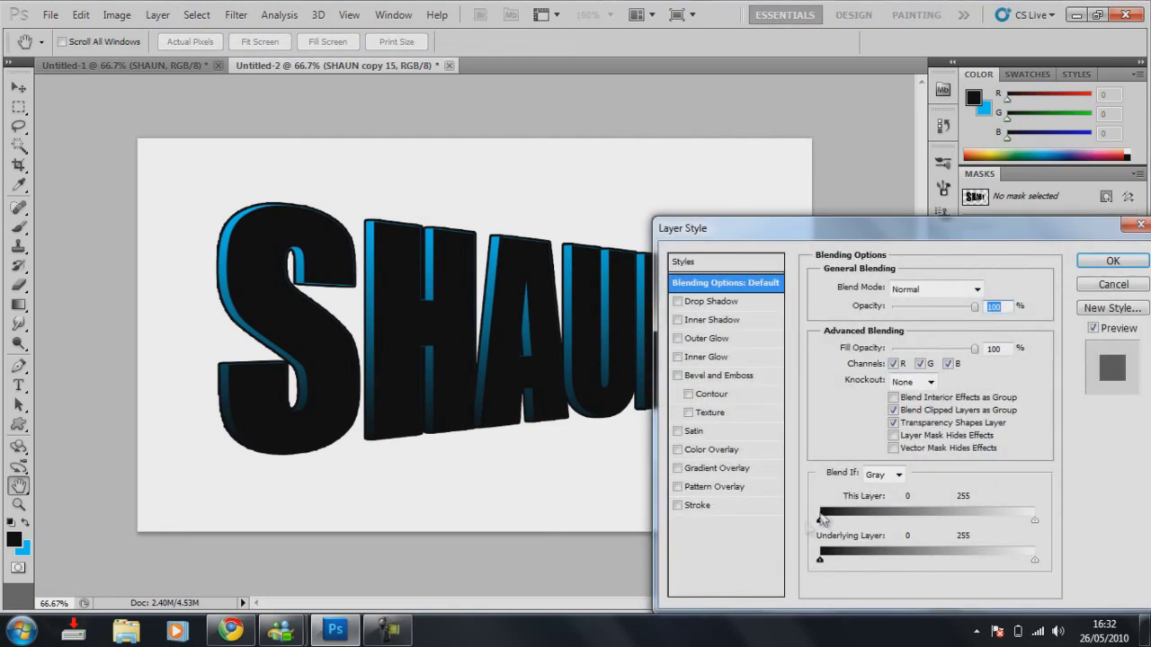
left_click(677, 469)
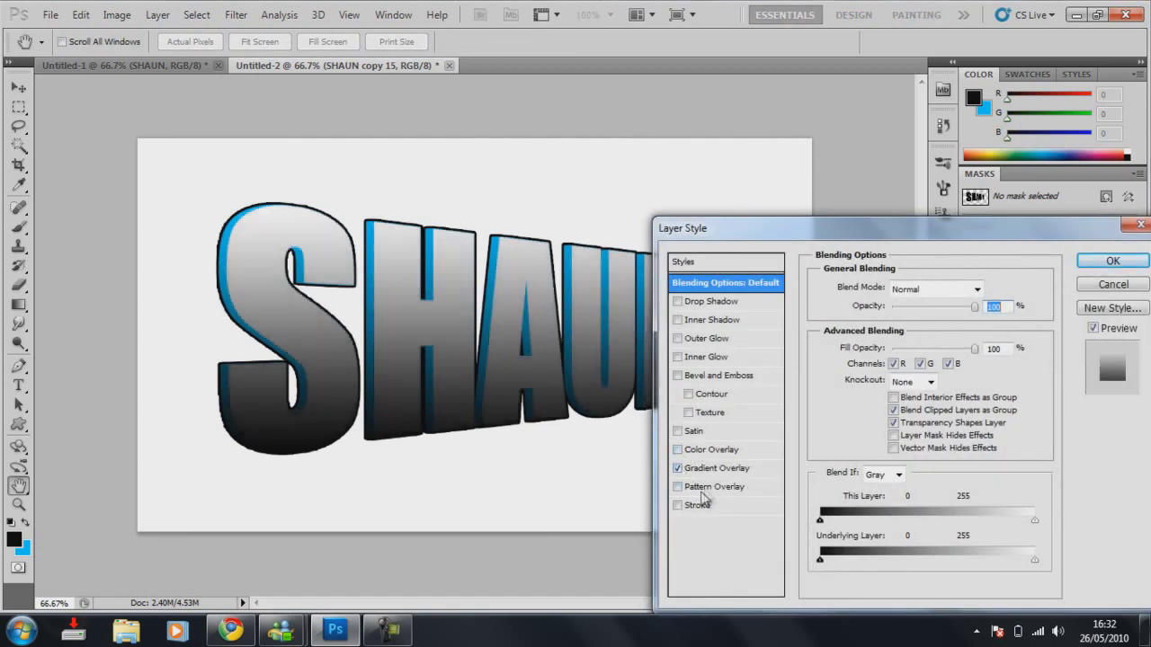
left_click(720, 472)
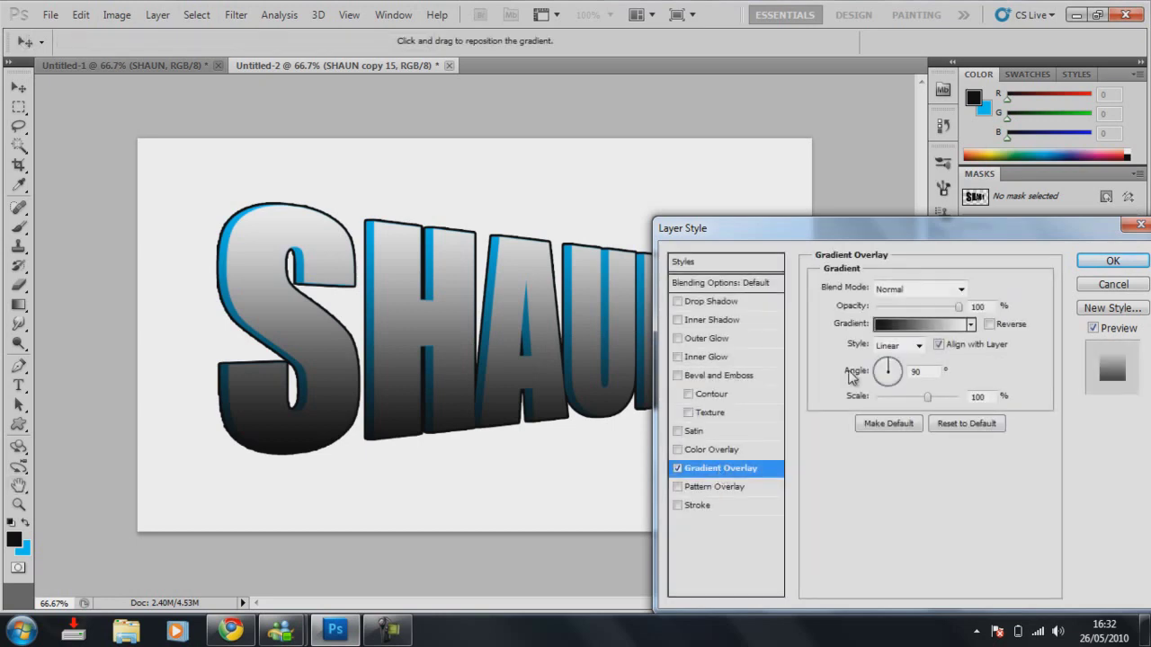
left_click(678, 507)
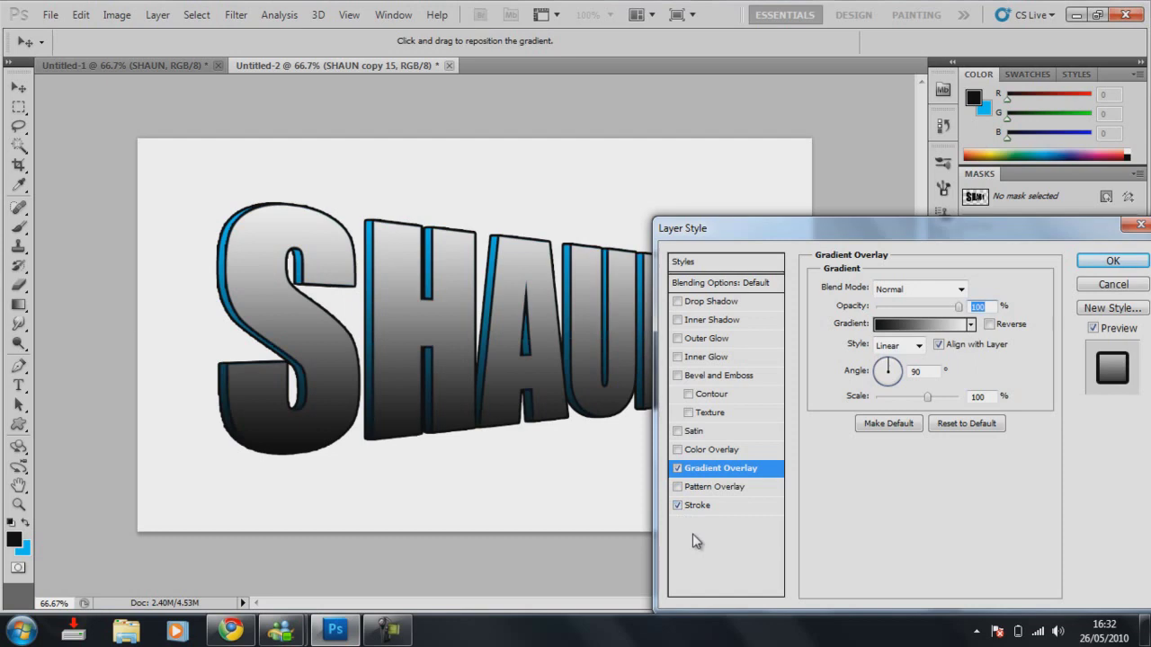
left_click(697, 507)
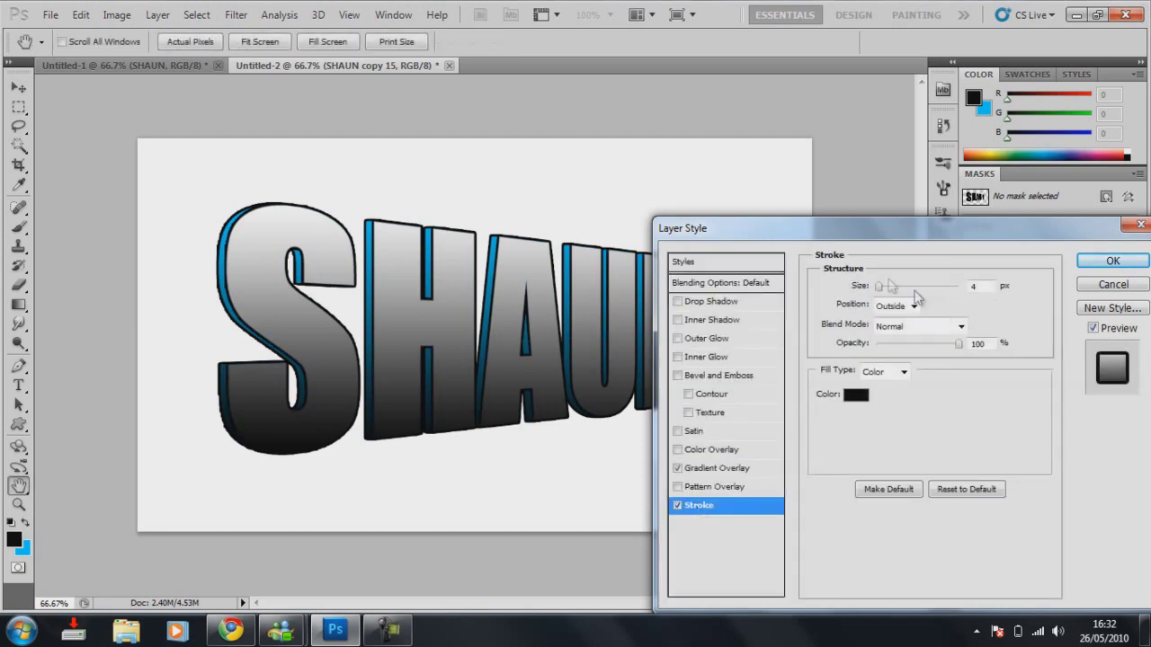
left_click(1113, 261)
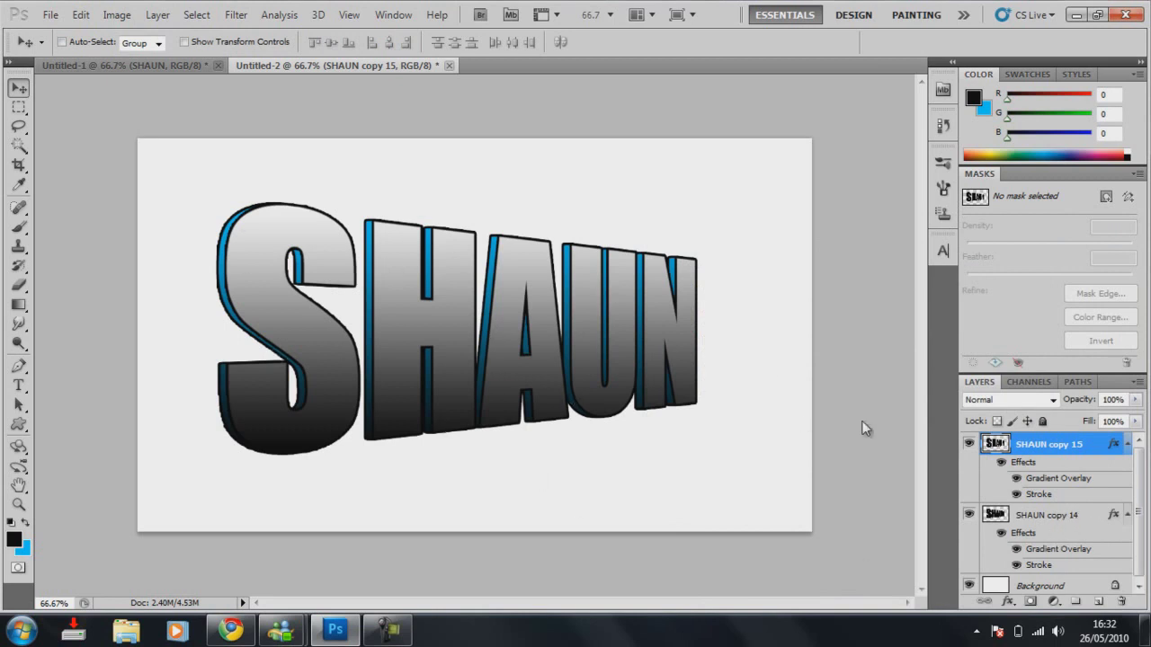
Step: Merge SHAUN copy 14 and SHAUN copy 15 into one layer
left_click(1037, 513, "shift")
right_click(1038, 513)
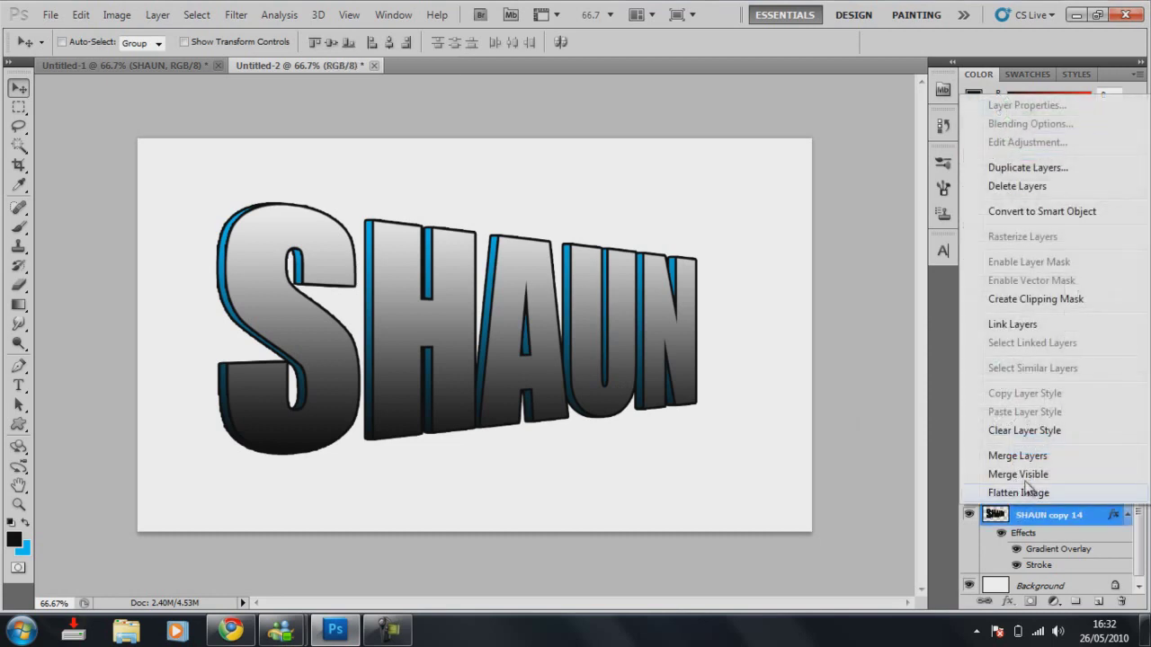
left_click(1018, 458)
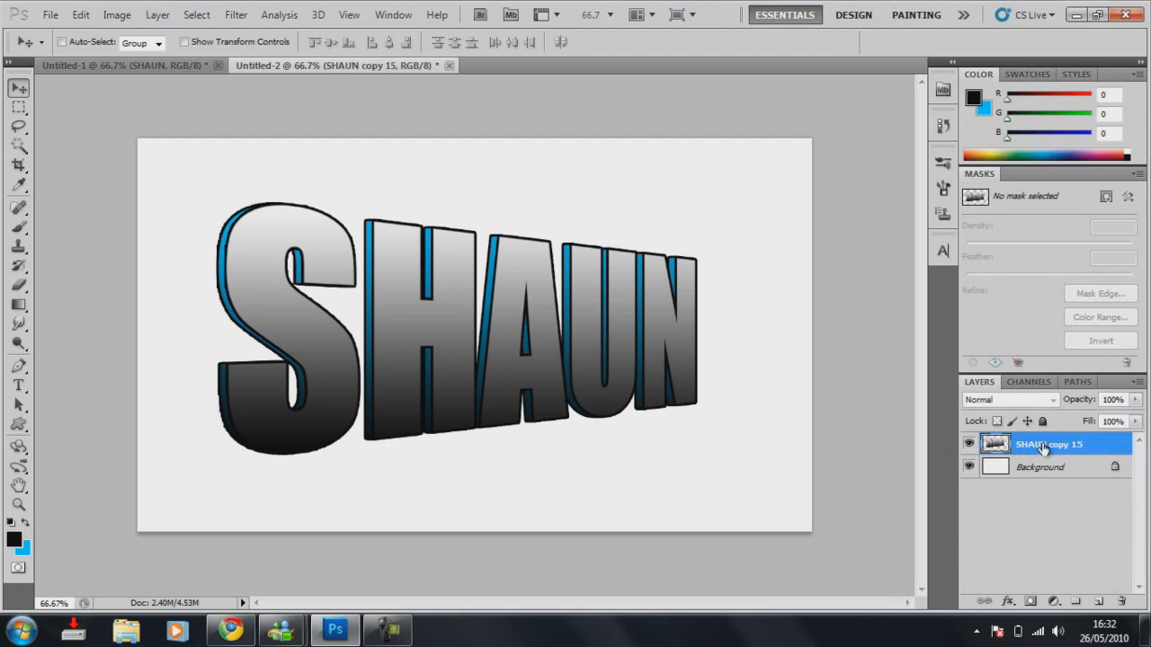
Step: Add a Drop Shadow to the merged SHAUN text, then select the Background layer
double_click(1088, 447)
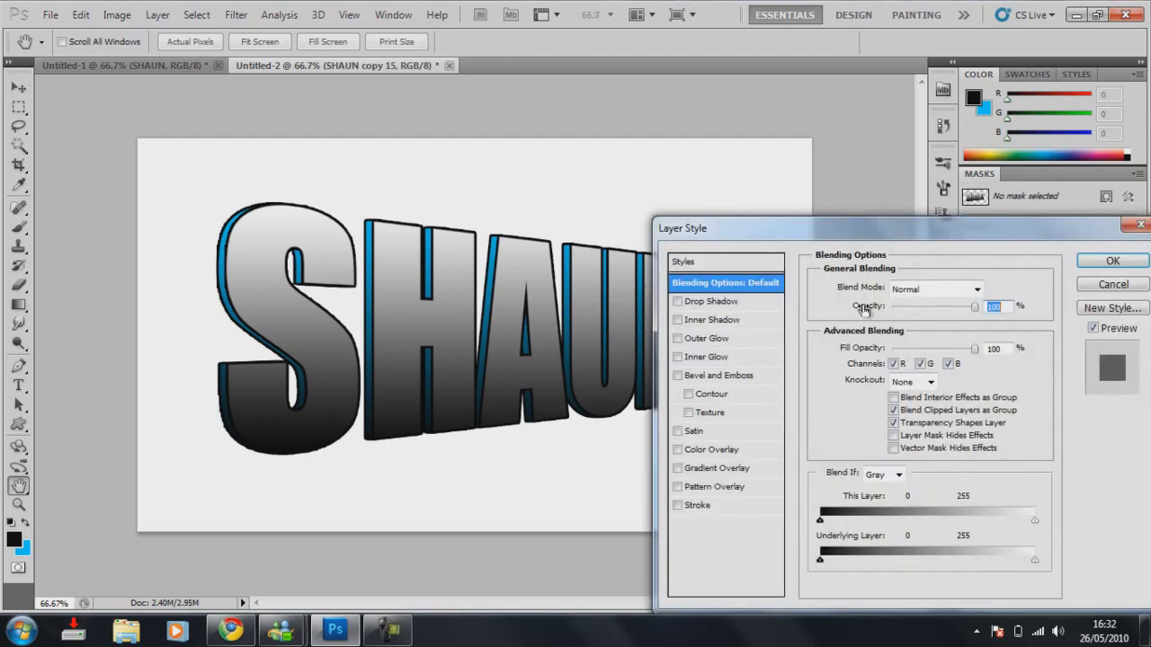
left_click(728, 303)
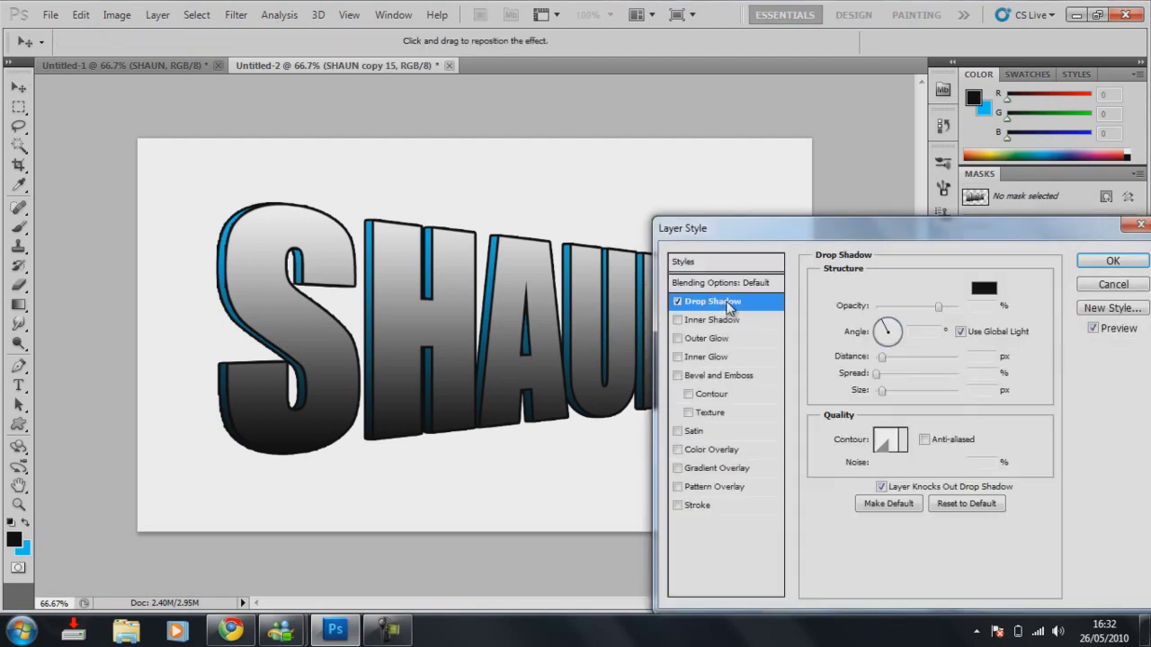
left_click(1142, 263)
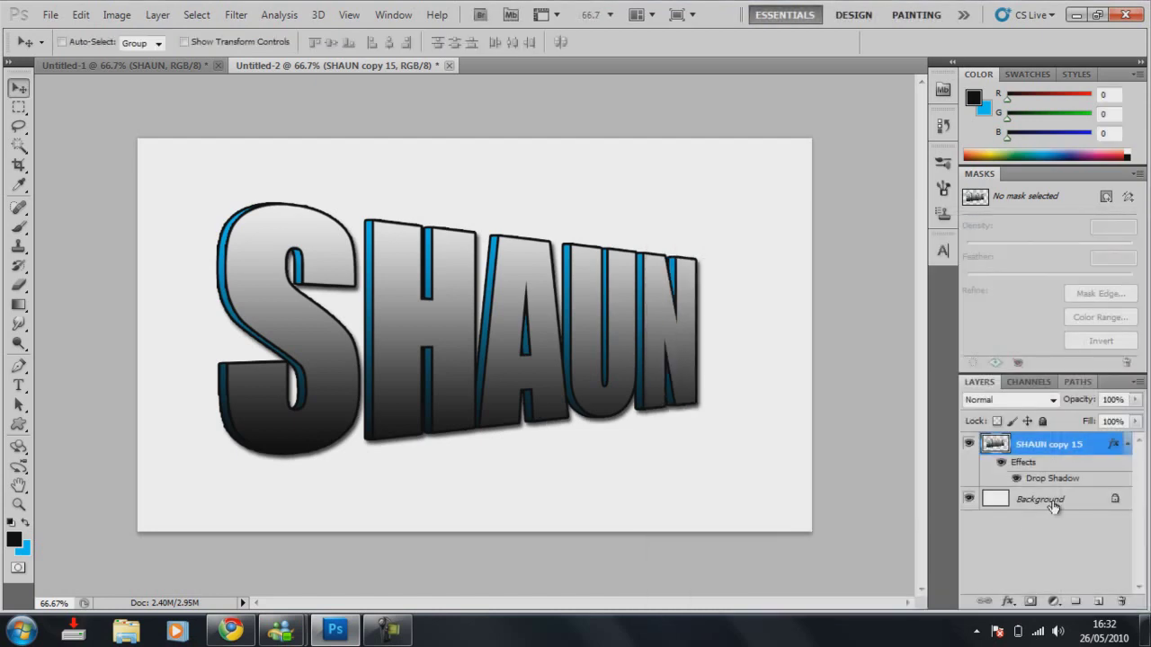
left_click(1050, 503)
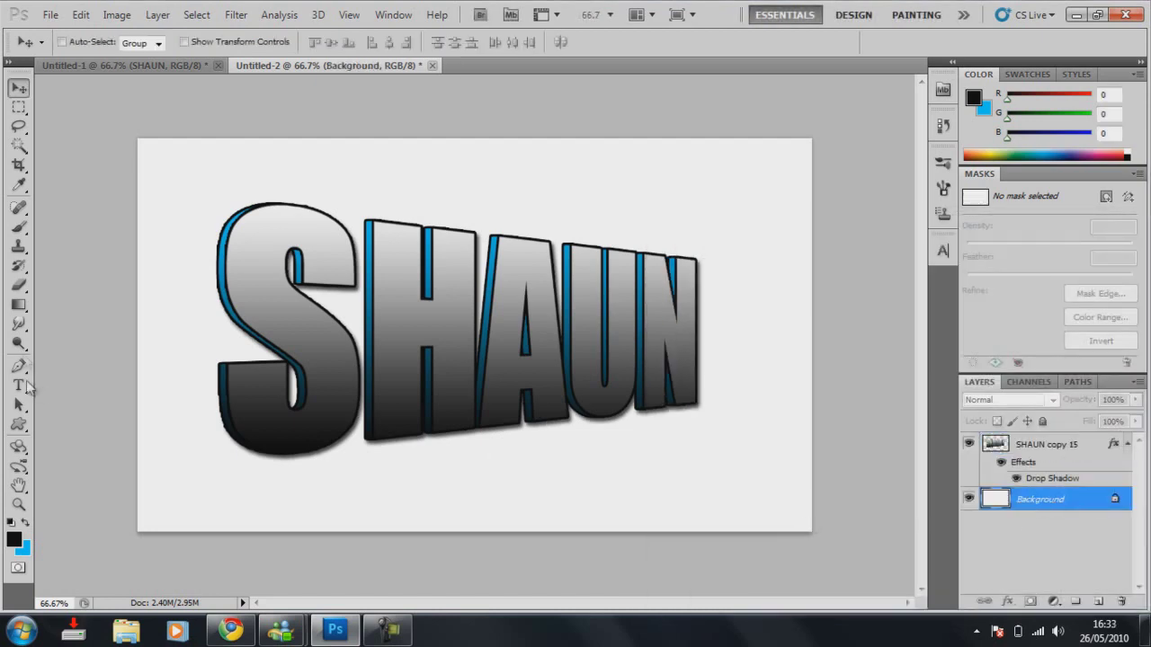
Step: Fill the Background with the Black, White gradient from bottom-left to top-right
left_click(19, 305)
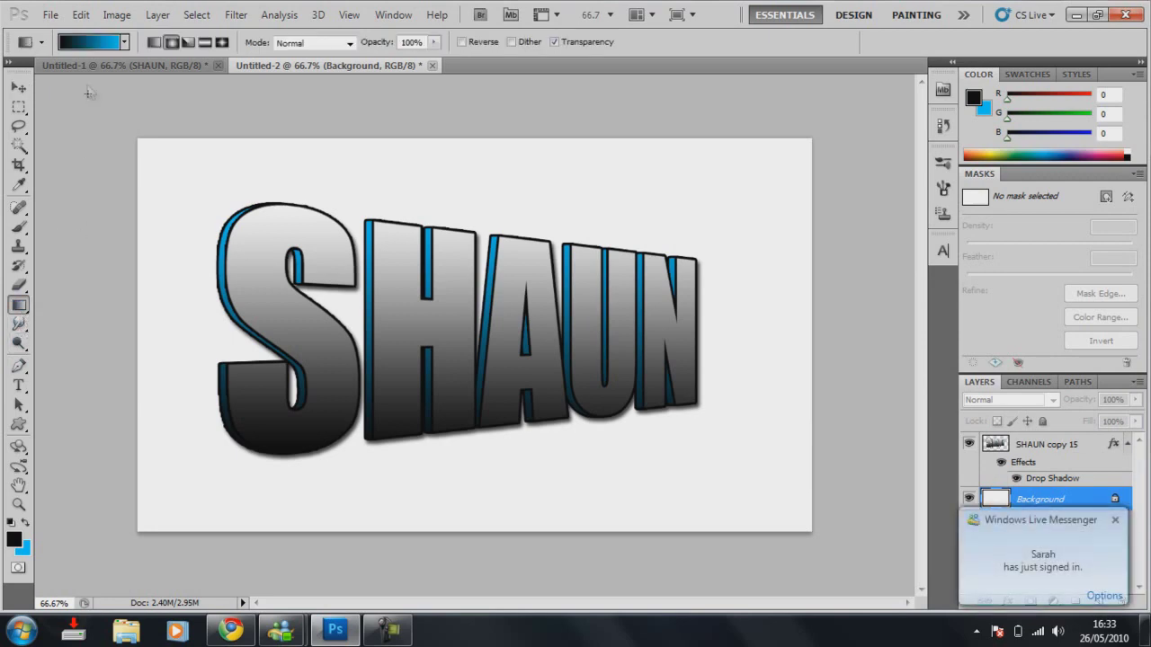
left_click(87, 43)
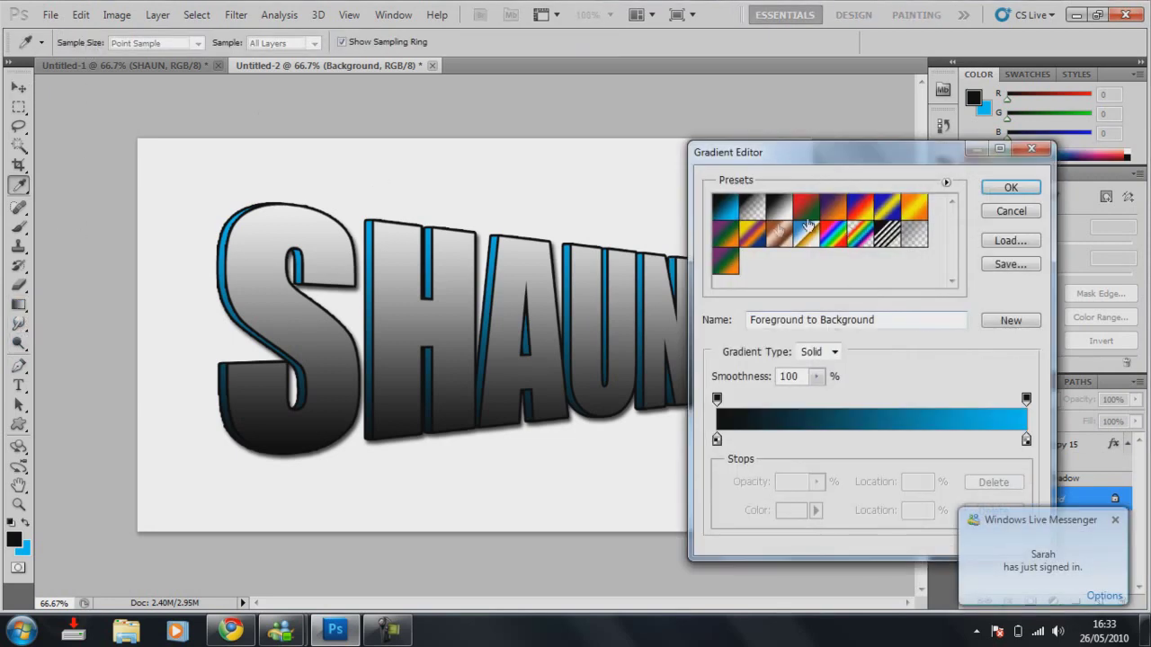
left_click(779, 210)
left_click(1010, 187)
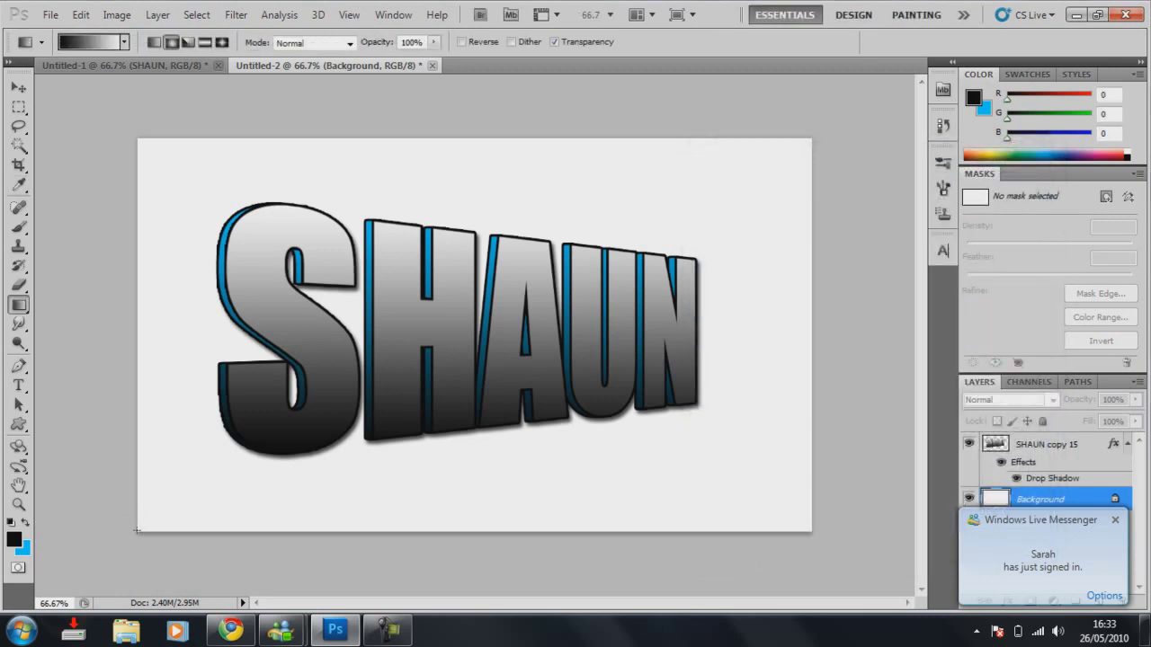
left_click_drag(137, 530, 865, 119)
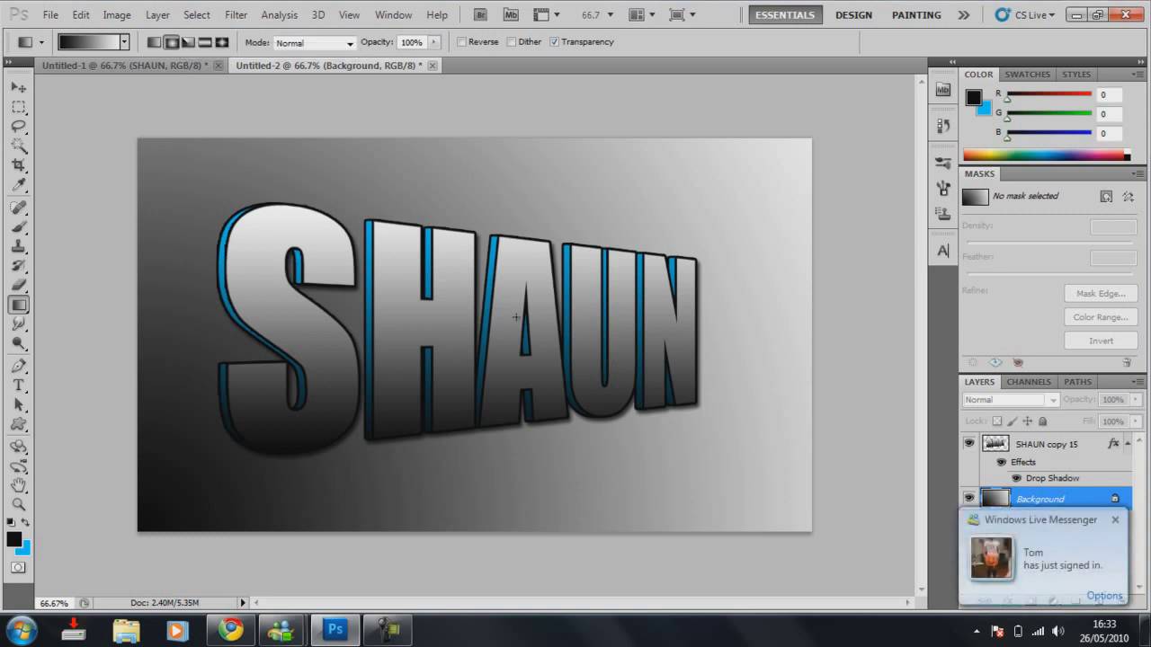
left_click(1115, 520)
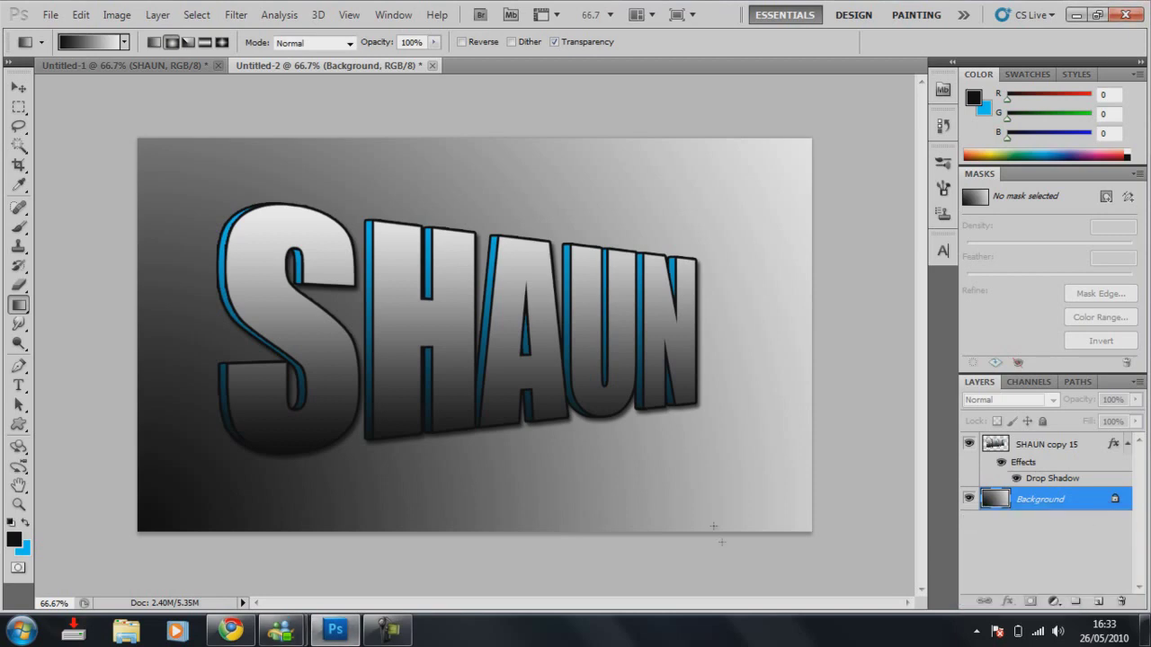
left_click(51, 15)
left_click(50, 15)
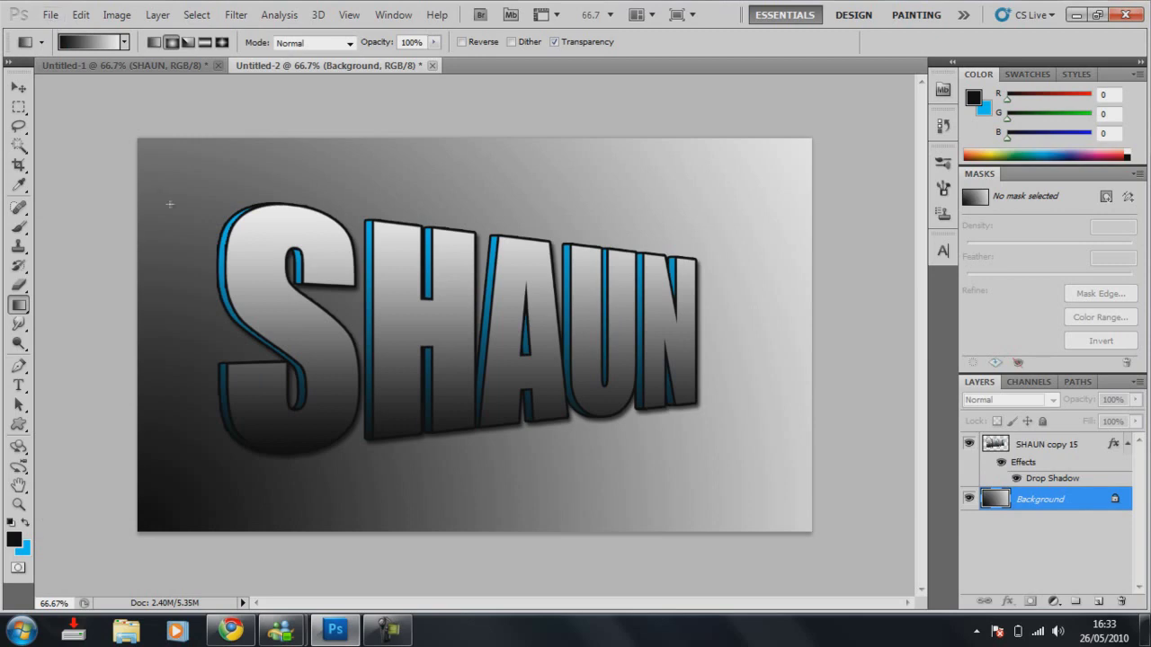